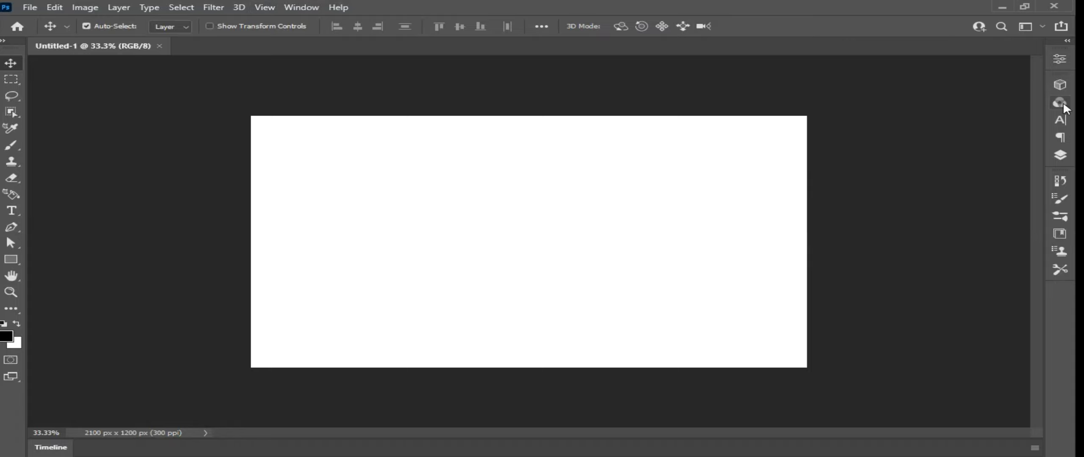
Create a new layer above the background and fill it with a dark grey background color.
left_click(1058, 156)
left_click(996, 207)
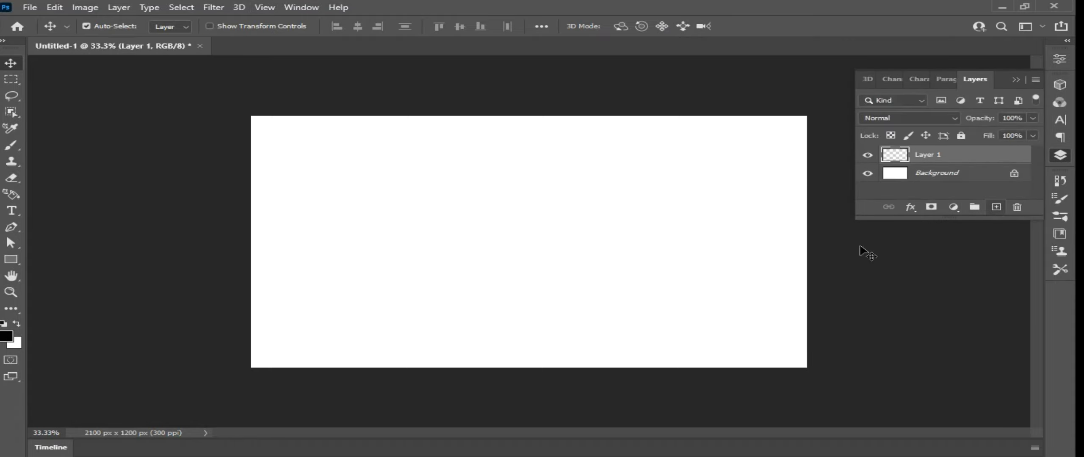
left_click(15, 342)
left_click(656, 341)
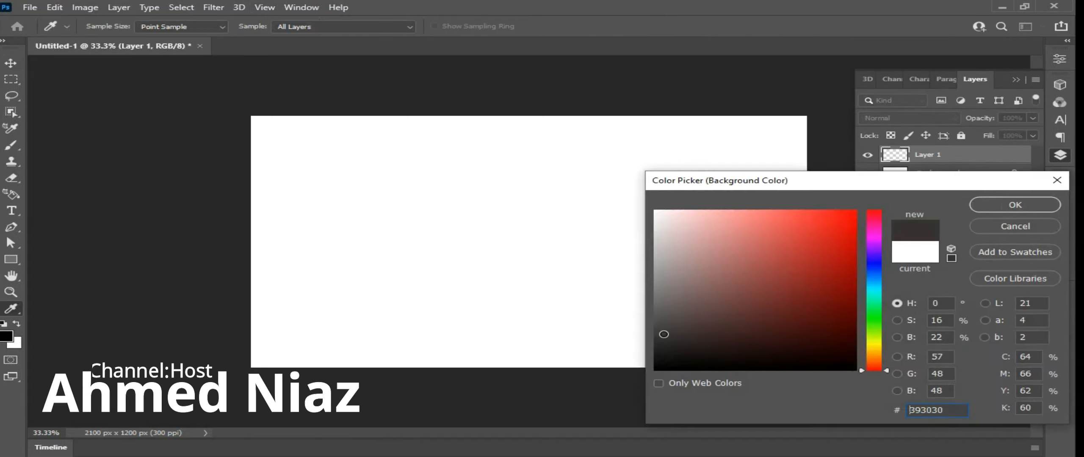
key("Return")
key("v")
key("ctrl+BackSpace")
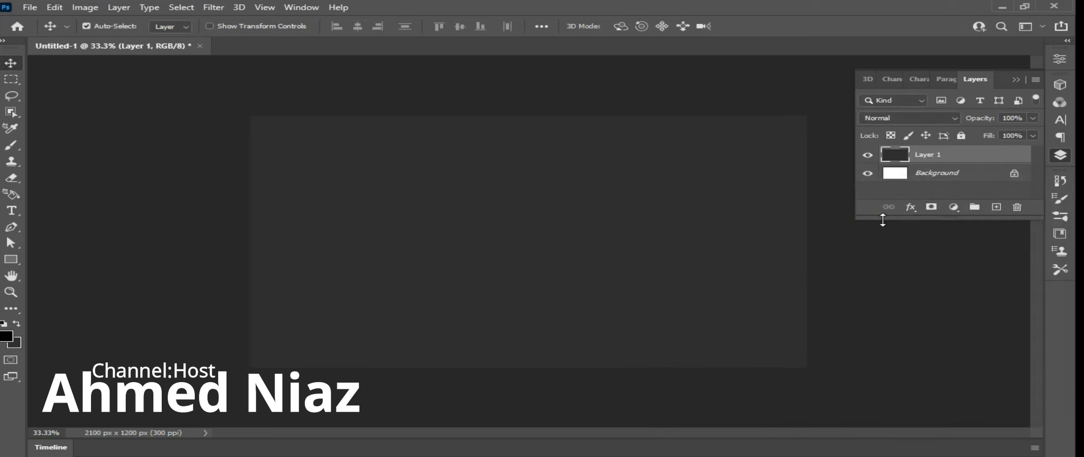
Add a Gradient Overlay effect to Layer 1 using the Black, White gradient preset.
left_click(911, 208)
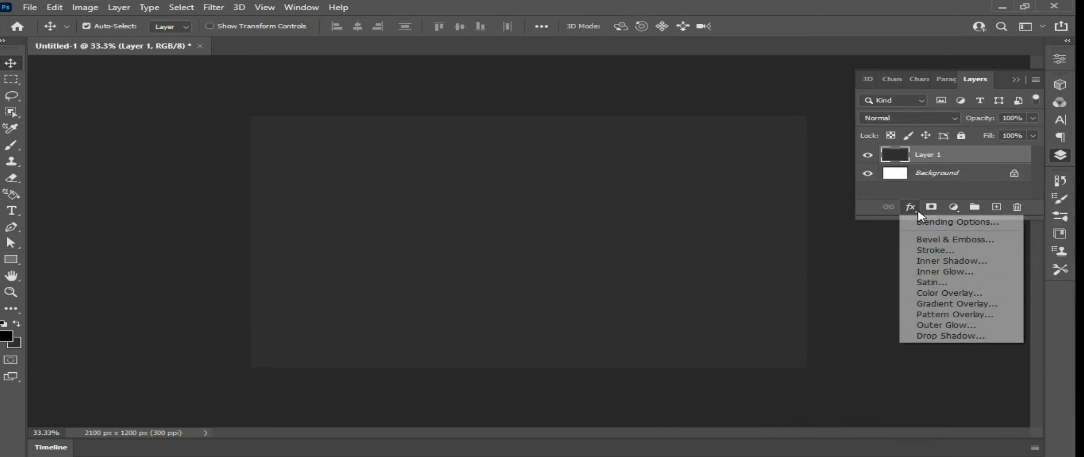
left_click(944, 308)
left_click_drag(586, 142, 877, 177)
left_click(832, 256)
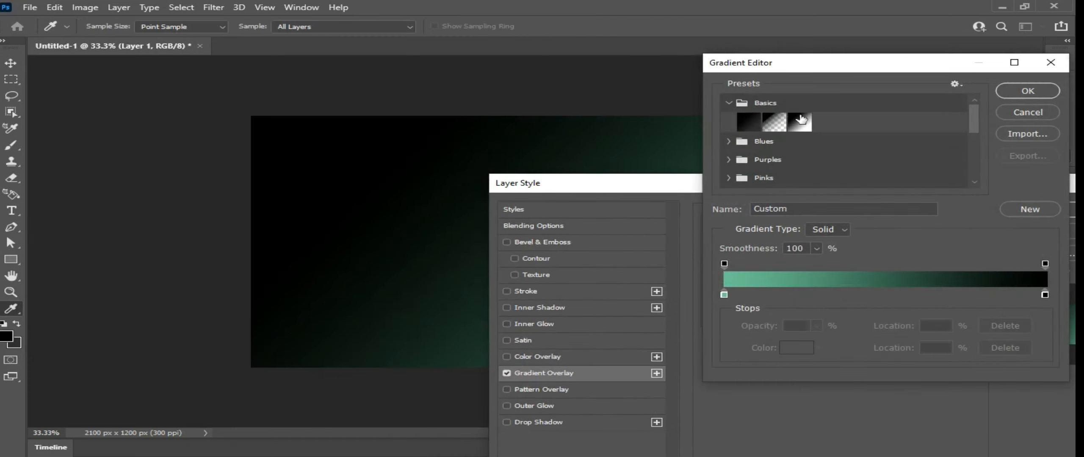
left_click(801, 121)
left_click(1012, 91)
Change the gradient overlay's style to Radial and reposition the gradient's dark center near the middle of the canvas.
left_click(825, 280)
left_click(783, 292)
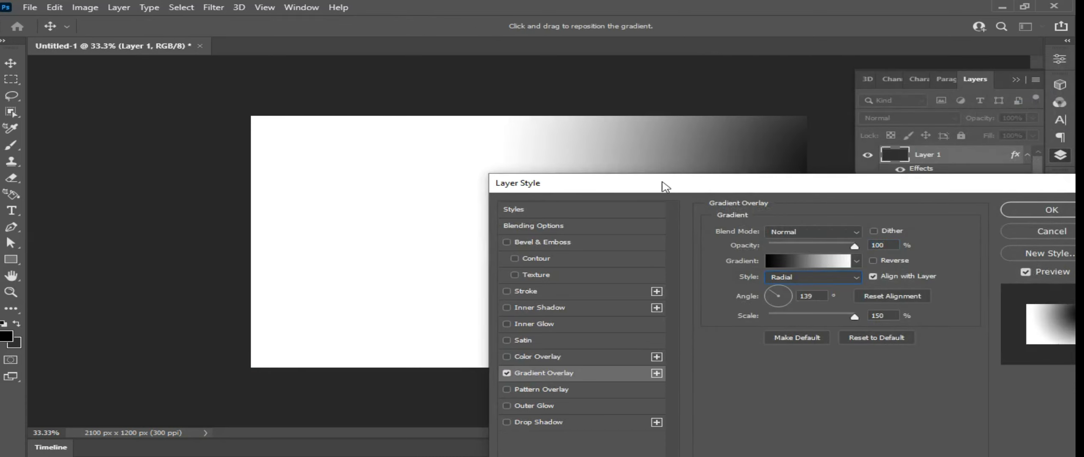
left_click_drag(663, 183, 797, 172)
left_click_drag(535, 224, 203, 304)
Change the white end stop of the overlay gradient to dark grey #272727.
left_click(965, 249)
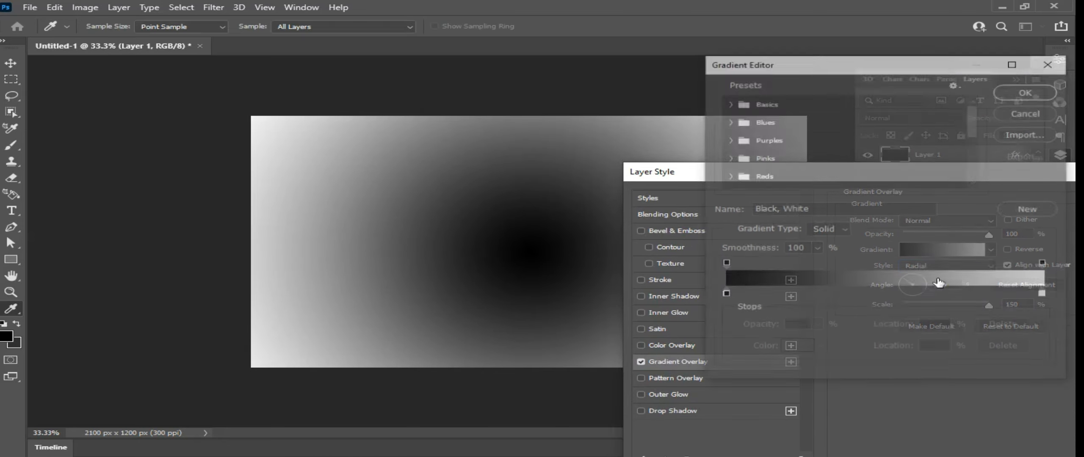
left_click(1045, 295)
double_click(1044, 295)
left_click_drag(657, 324, 628, 346)
key("Return")
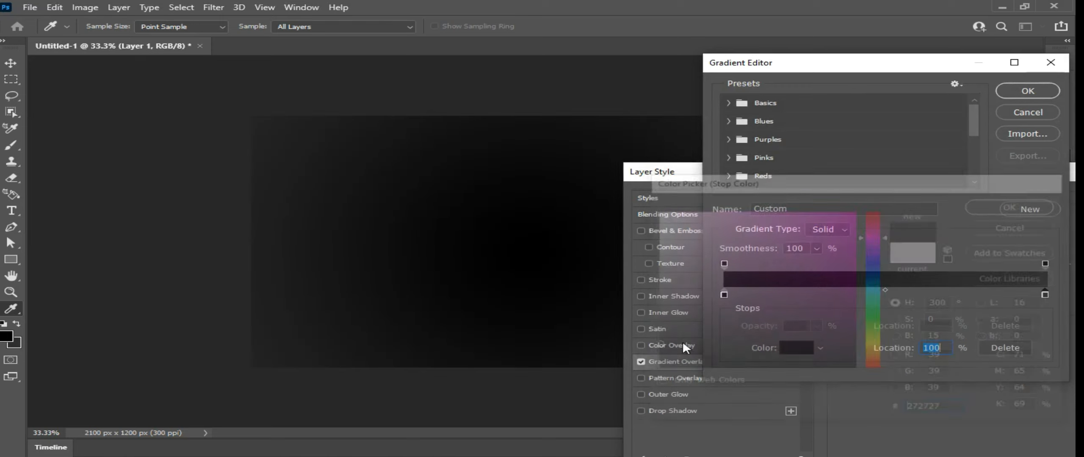
Recolor the gradient's black start stop to a slightly lighter dark grey and apply the Gradient Overlay effect.
double_click(724, 295)
mouse_move(688, 308)
left_mouse_down()
mouse_move(636, 325)
mouse_move(645, 341)
mouse_move(627, 339)
left_mouse_up()
key("Return")
key("Return")
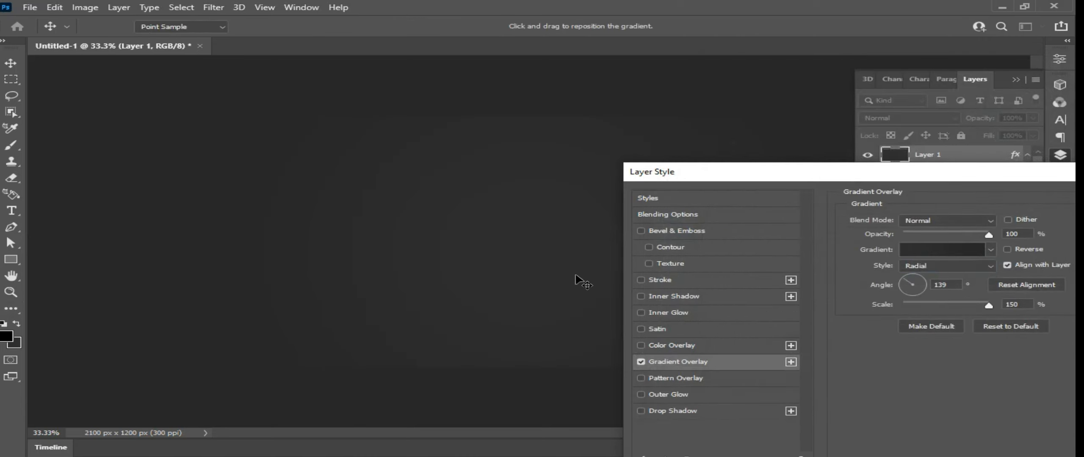
key("Return")
key("v")
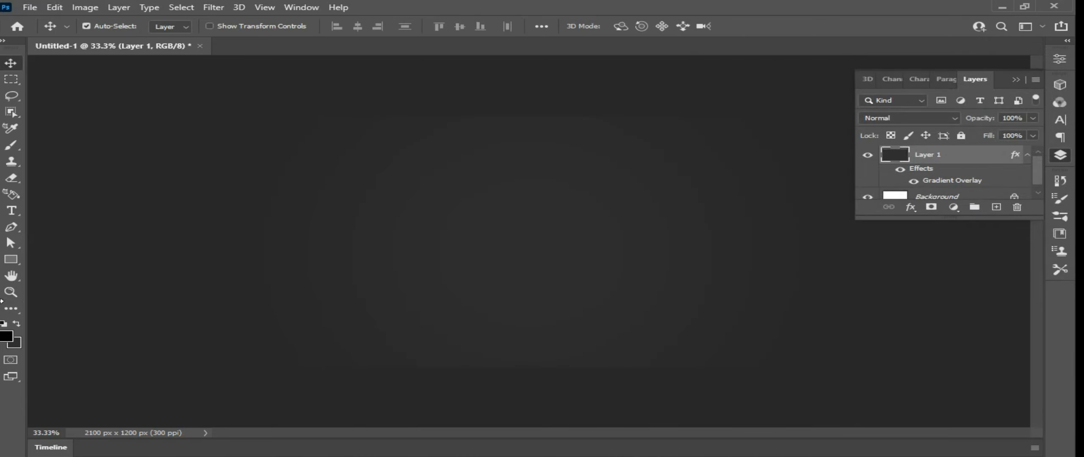
Hide and lock Layer 1, and create a new layer group above it with the Ellipse tool active.
left_click(11, 259)
left_click(95, 271)
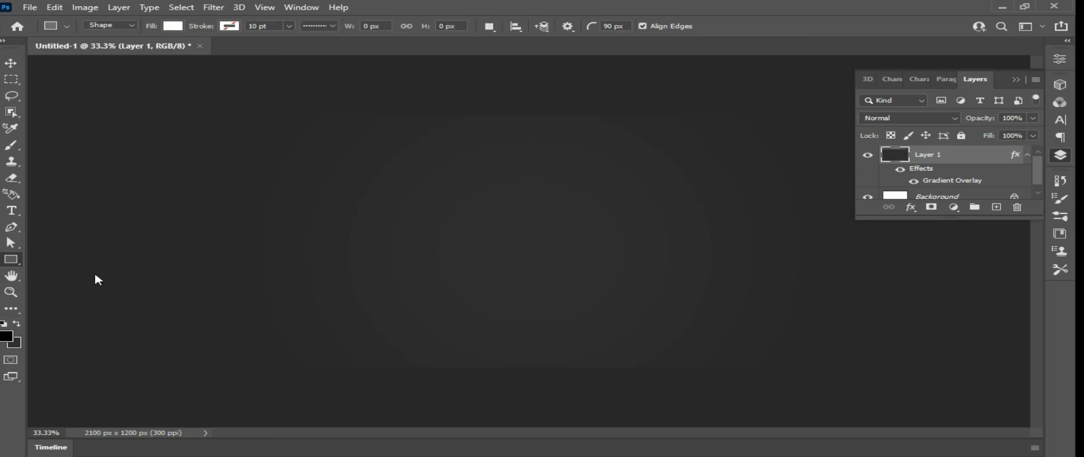
left_click(867, 155)
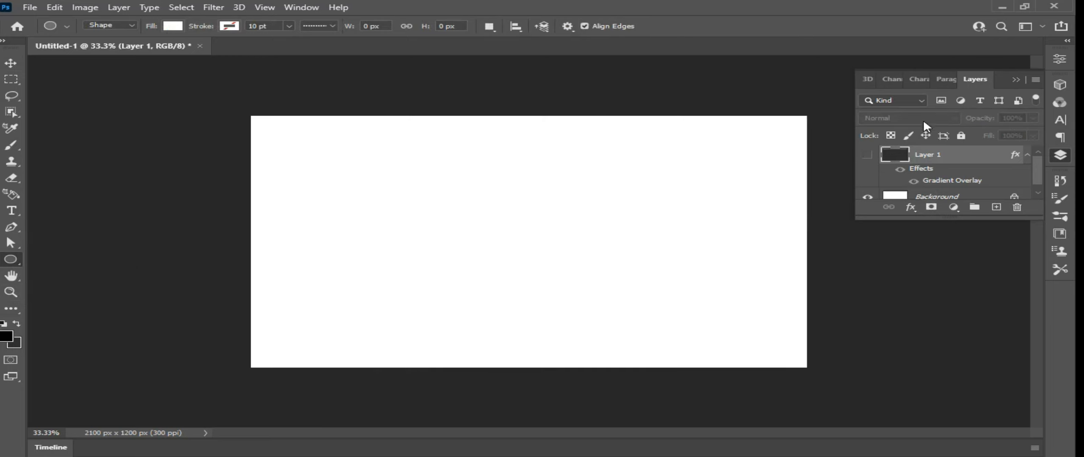
left_click(961, 135)
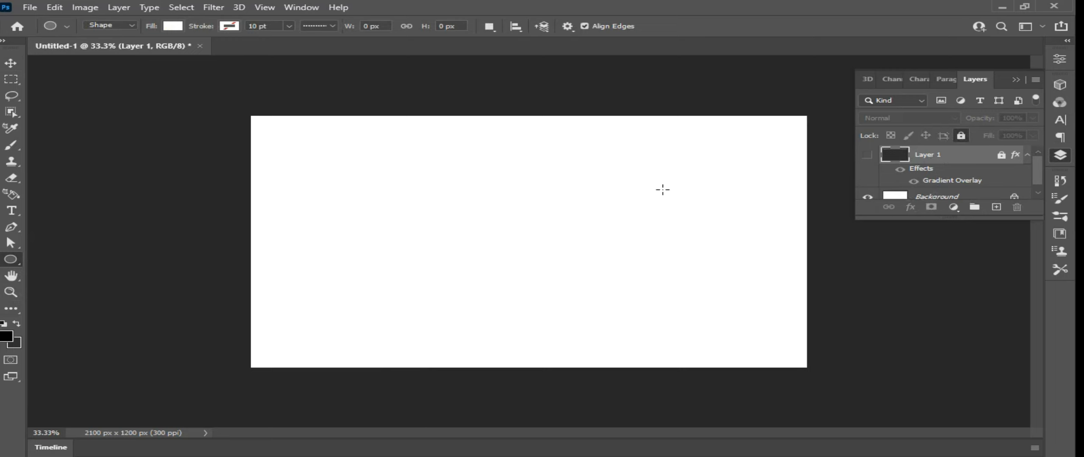
left_click(974, 207)
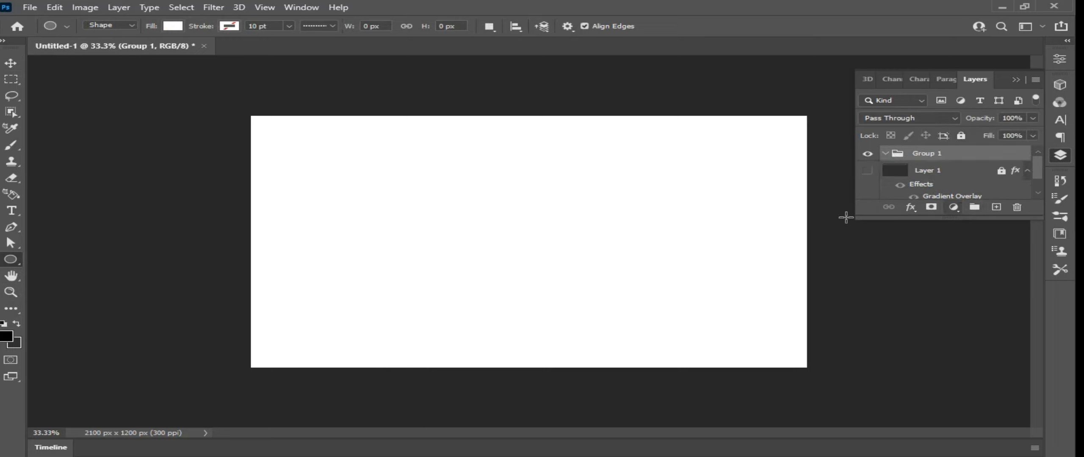
Draw a circle about 888 px across in the right half of the canvas and fill it dark grey.
left_click_drag(621, 190, 864, 341)
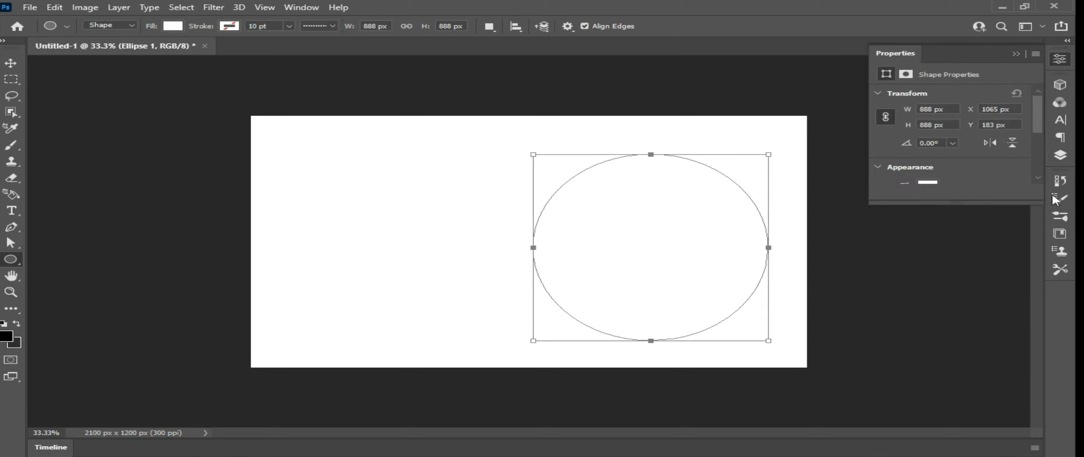
left_click(1060, 155)
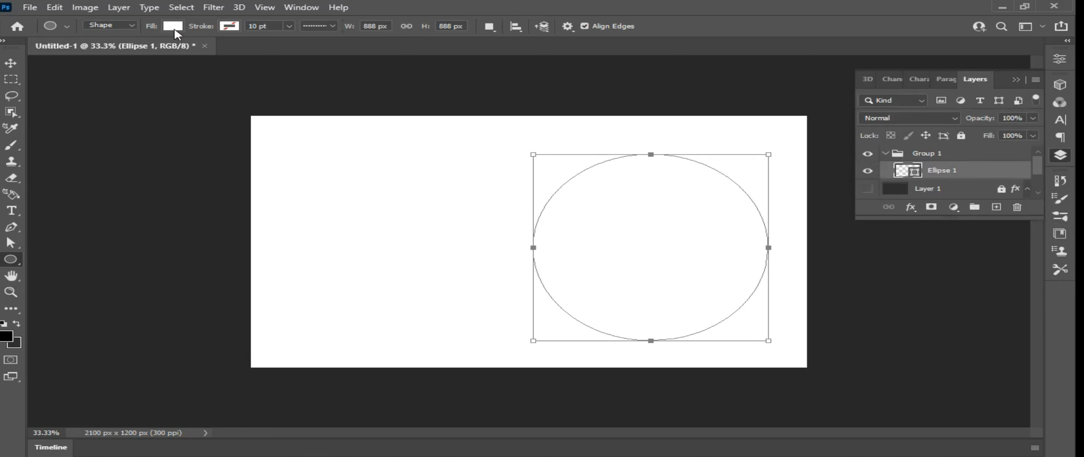
left_click(173, 26)
left_click(87, 96)
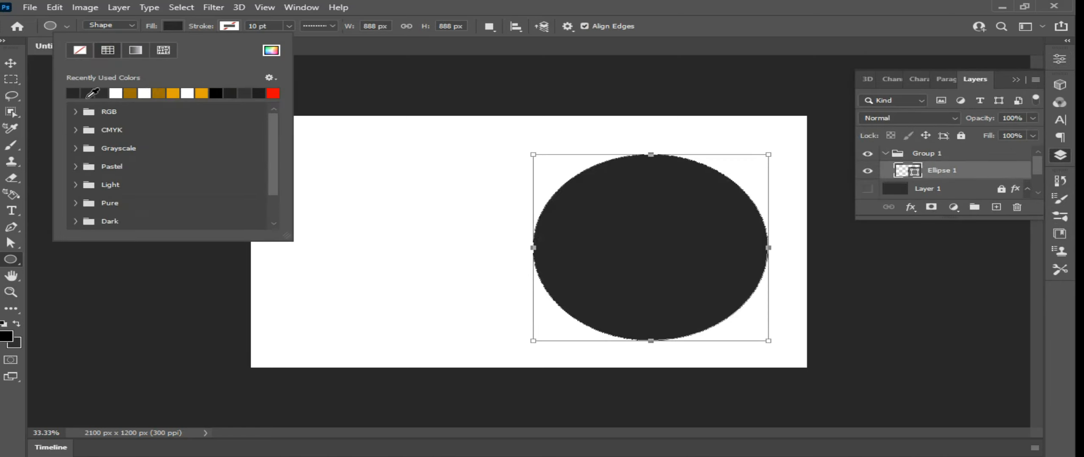
Duplicate the Ellipse 1 layer and hide the original ellipse.
left_click(10, 63)
left_click_drag(955, 174, 1002, 184)
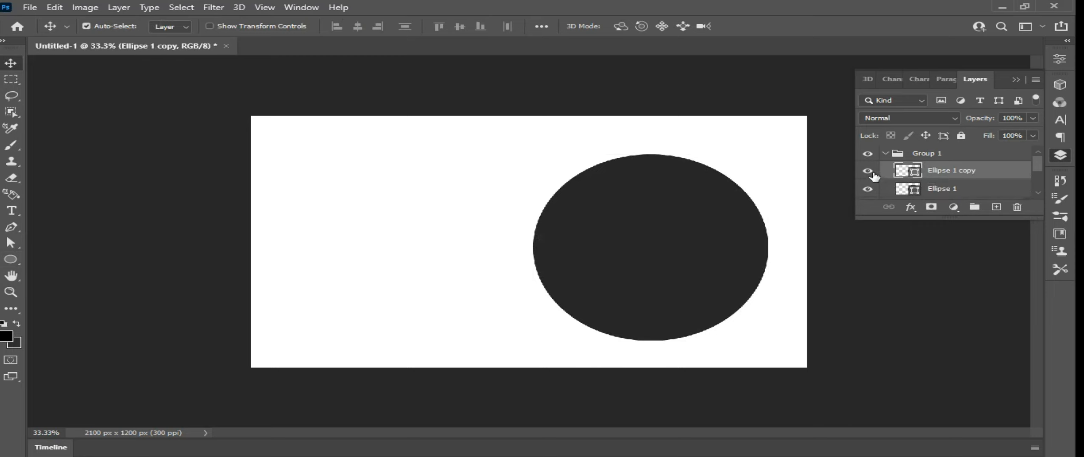
left_click(867, 189)
Give the circle copy a dark grey stroke with a solid line style and remove its fill.
left_click(11, 259)
left_click(229, 26)
left_click(164, 50)
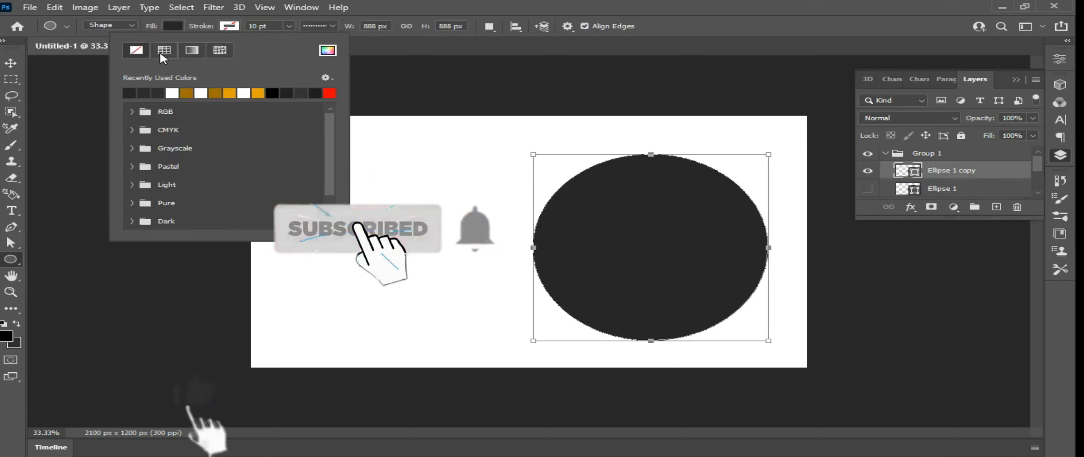
left_click(174, 26)
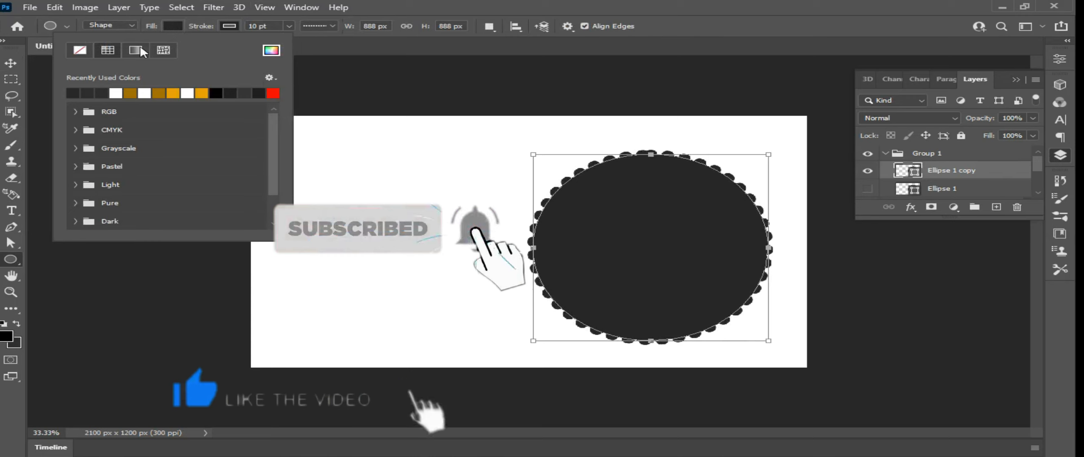
left_click(81, 49)
left_click(319, 25)
left_click(321, 26)
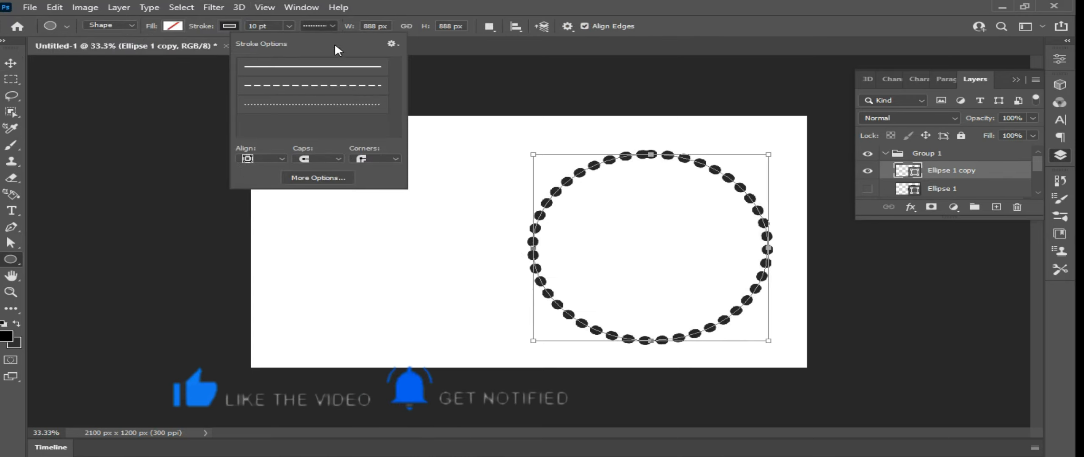
left_click(309, 67)
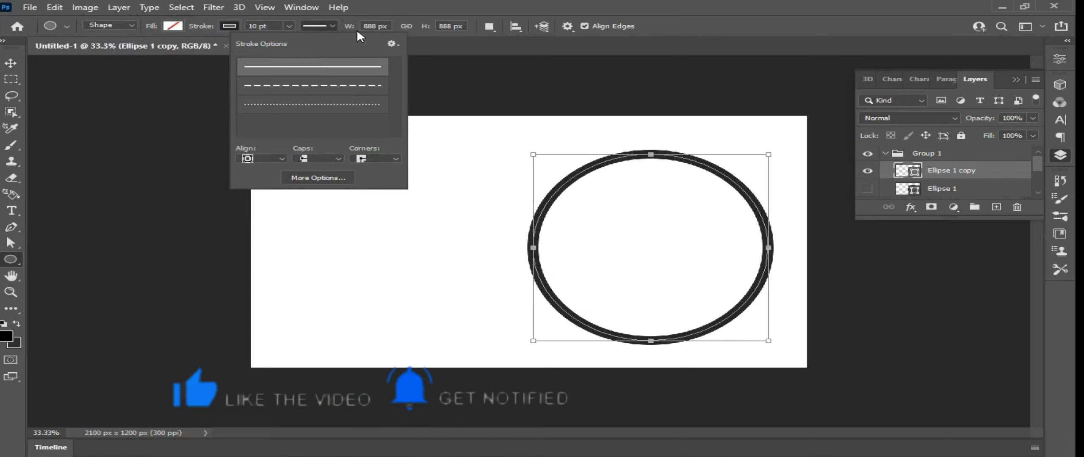
Set the circle outline's stroke width to 5 pt.
left_click(278, 26)
type("8")
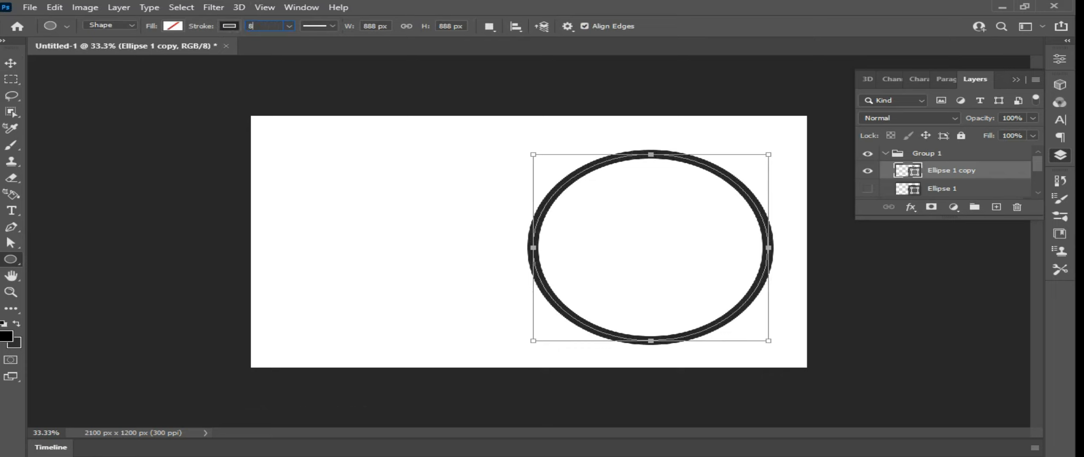
key("BackSpace")
type("5")
key("Return")
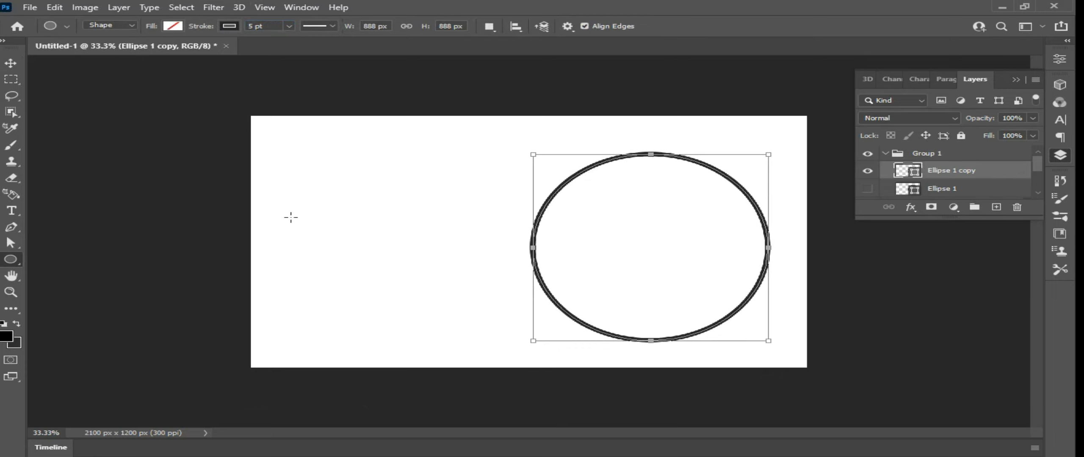
Set the circle outline's stroke width to 8 pt and recolor the stroke dark gold.
left_click_drag(277, 26, 198, 20)
type("8")
key("Return")
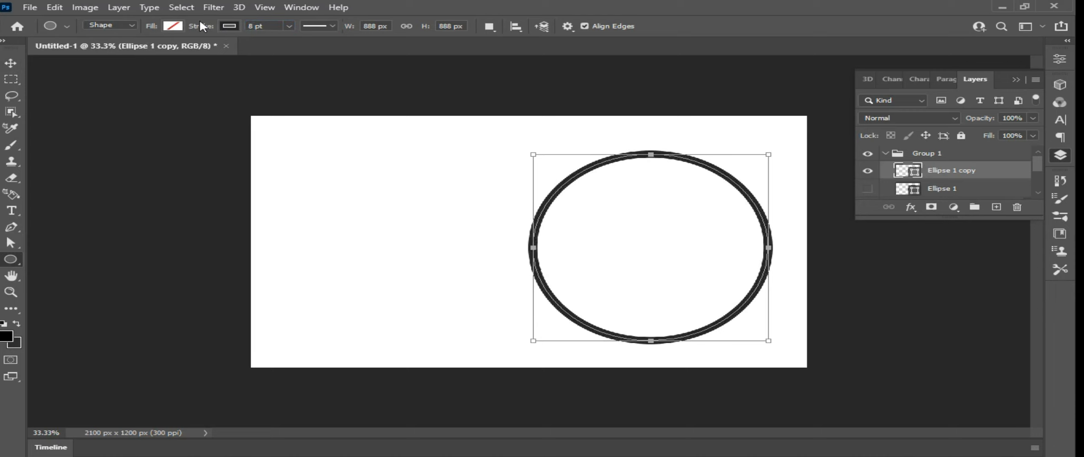
left_click(229, 27)
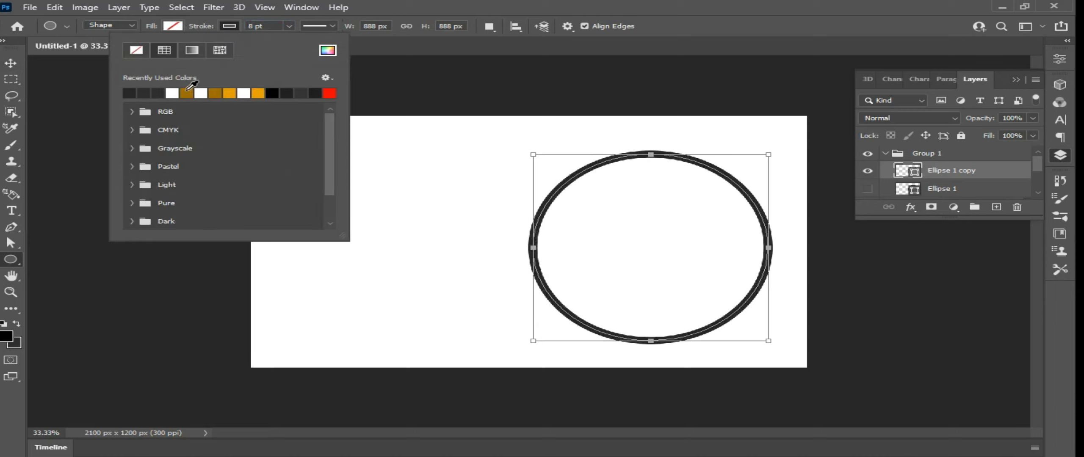
left_click(217, 91)
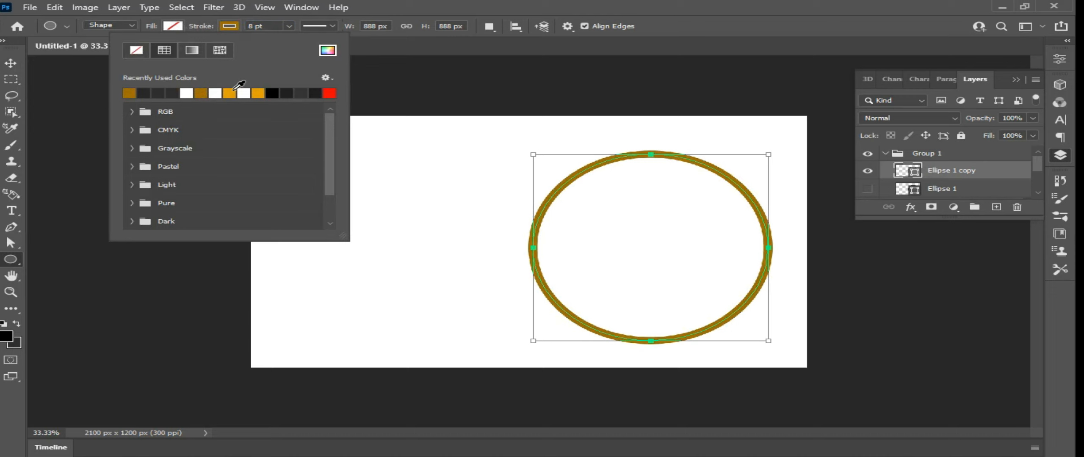
left_click(10, 63)
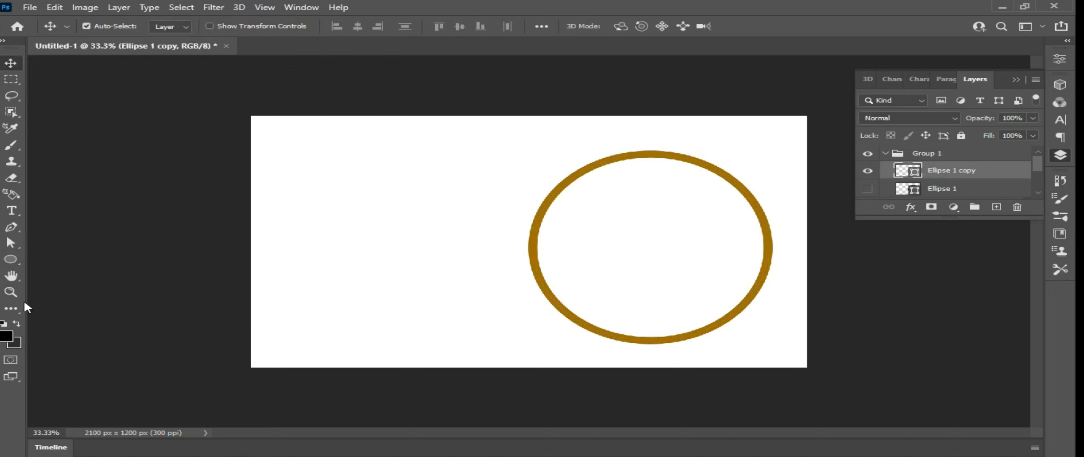
On a new layer, draw a circle about 369 px across over the gold ring's left edge and fill it black.
left_click(11, 259)
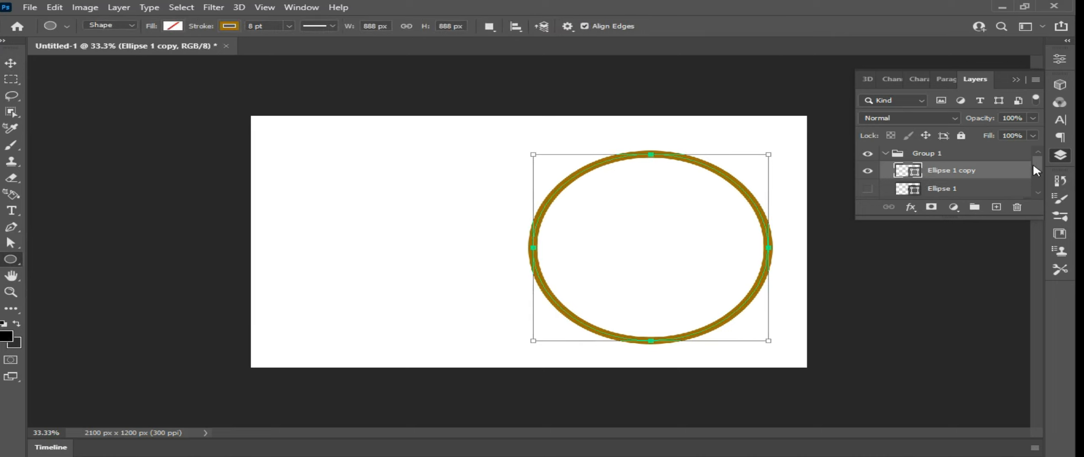
left_click(996, 206)
left_click_drag(415, 205, 660, 285)
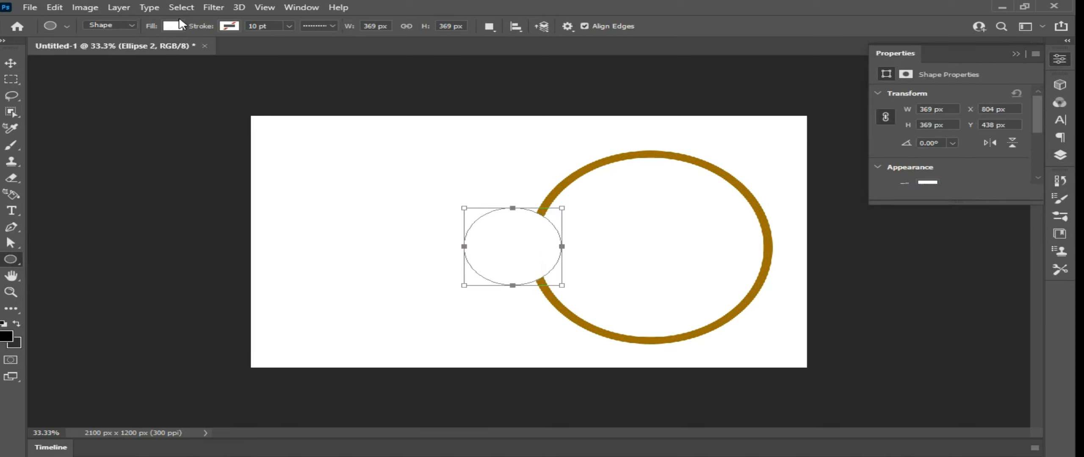
left_click(173, 26)
left_click(114, 92)
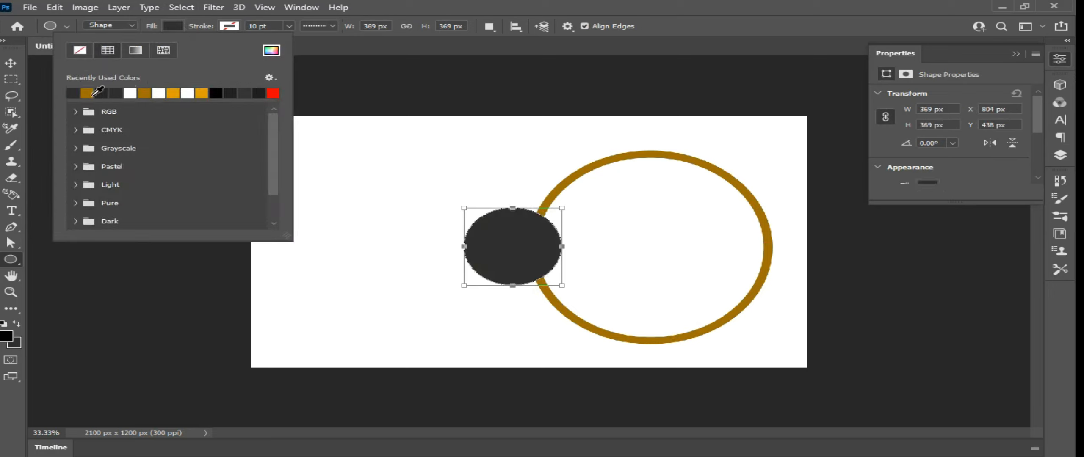
left_click(215, 93)
Duplicate the small black circle to its left, partly overlapping the original, and remove the copy's fill.
left_click(11, 63)
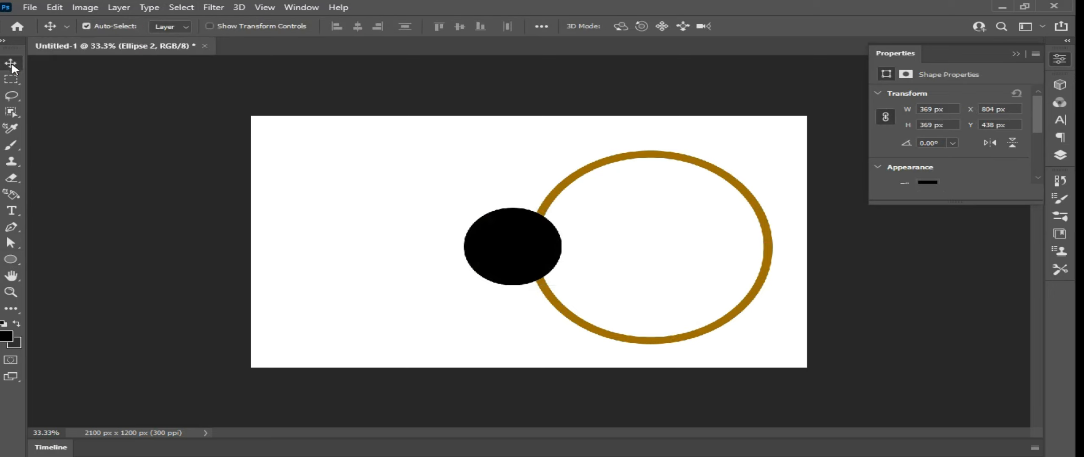
left_click_drag(545, 244, 446, 244)
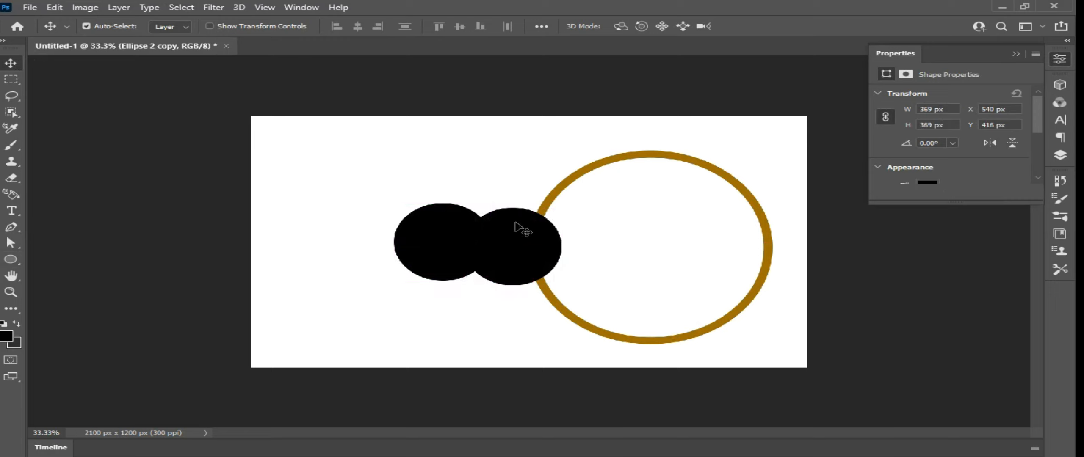
key("u")
left_click(171, 25)
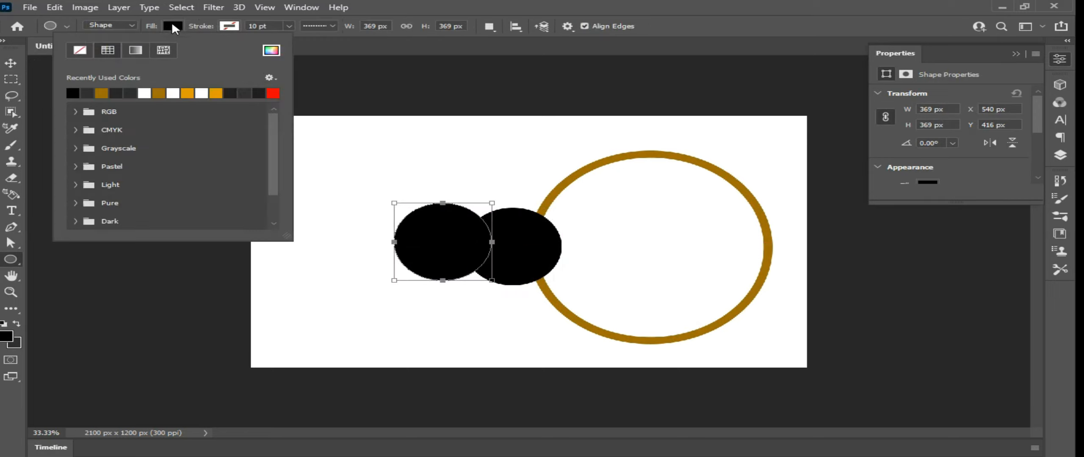
left_click(83, 54)
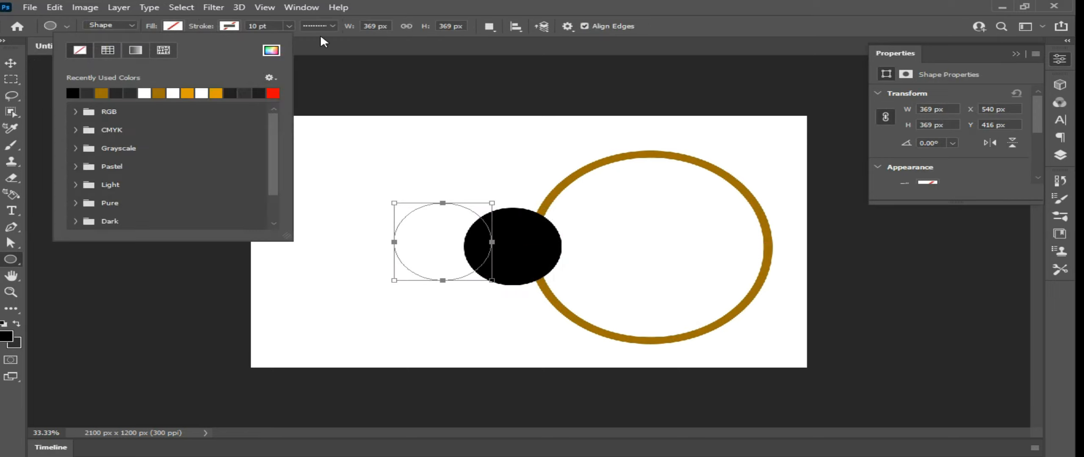
Give the unfilled circle copy a solid dark grey stroke 20 pt wide.
left_click(234, 28)
left_click(149, 94)
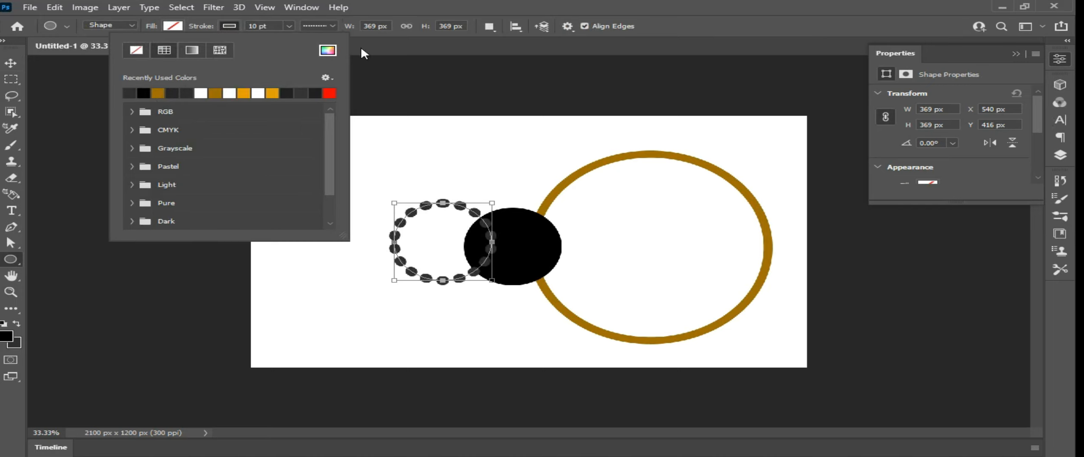
left_click(330, 26)
left_click(375, 67)
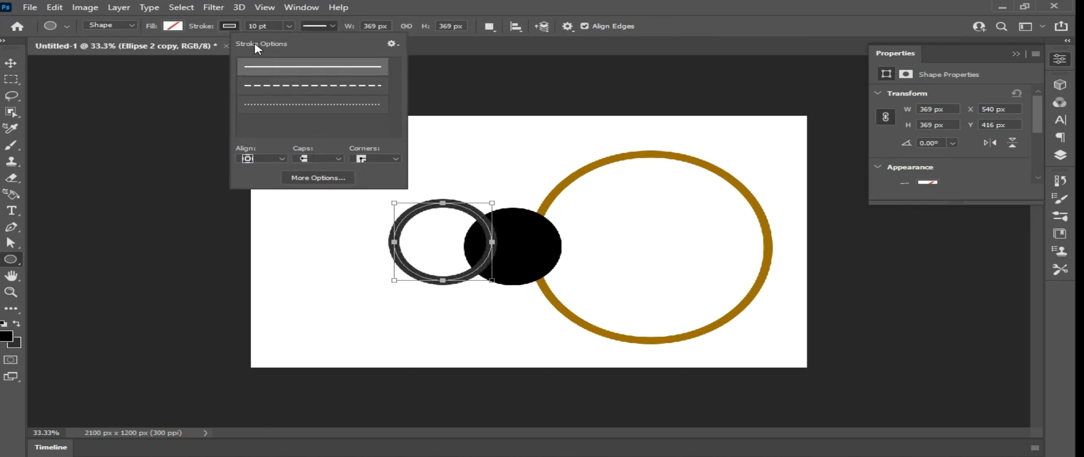
left_click(280, 24)
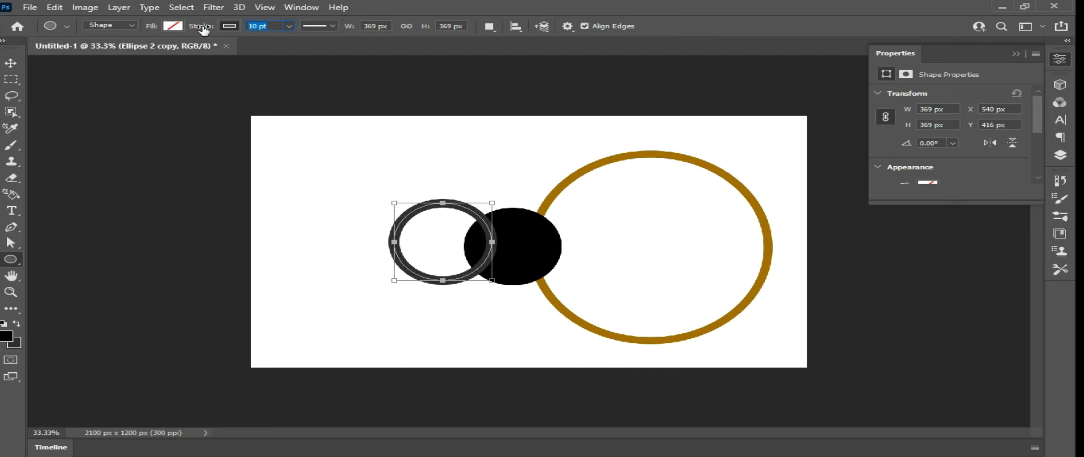
type("20")
key("Return")
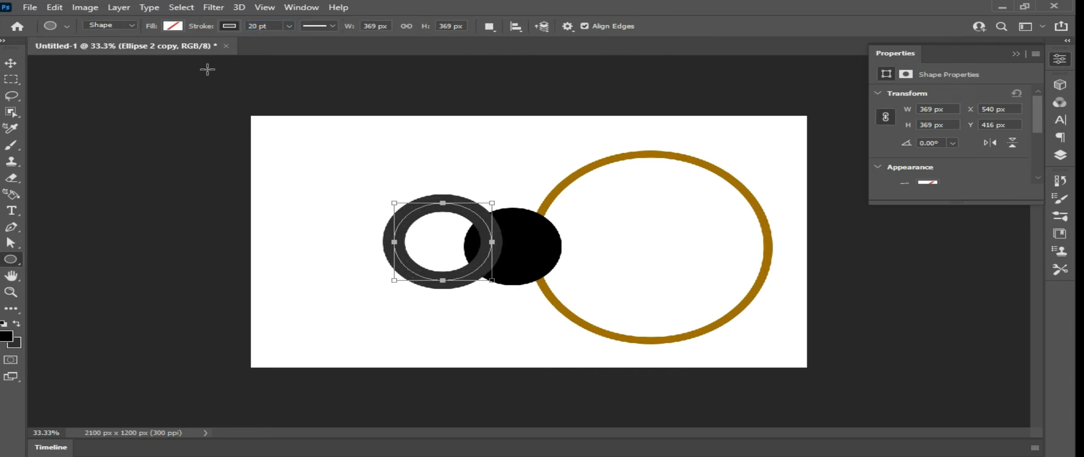
Enlarge the dark grey ring to about 486 x 427 px and shift it slightly right over the black circle.
left_click(12, 64)
key("ctrl+t")
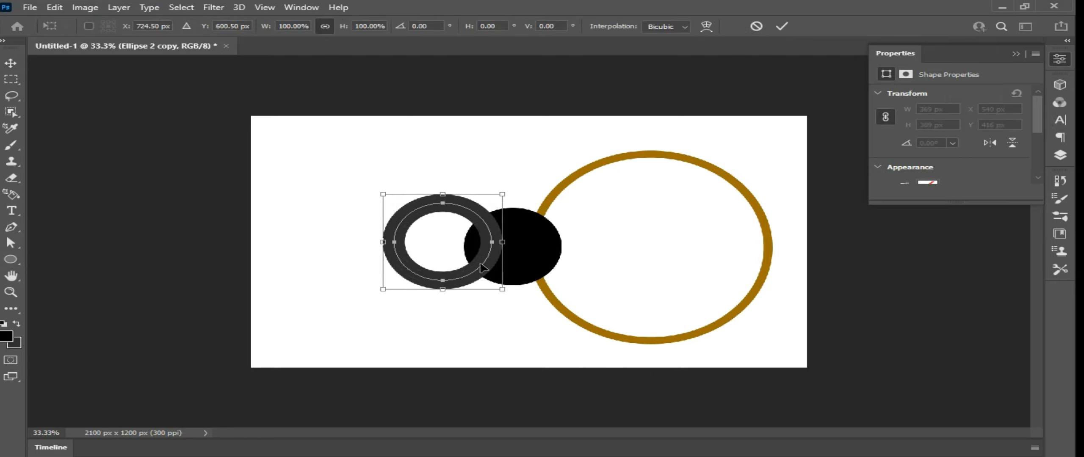
left_click_drag(503, 289, 523, 299)
left_click_drag(473, 268, 485, 267)
key("Return")
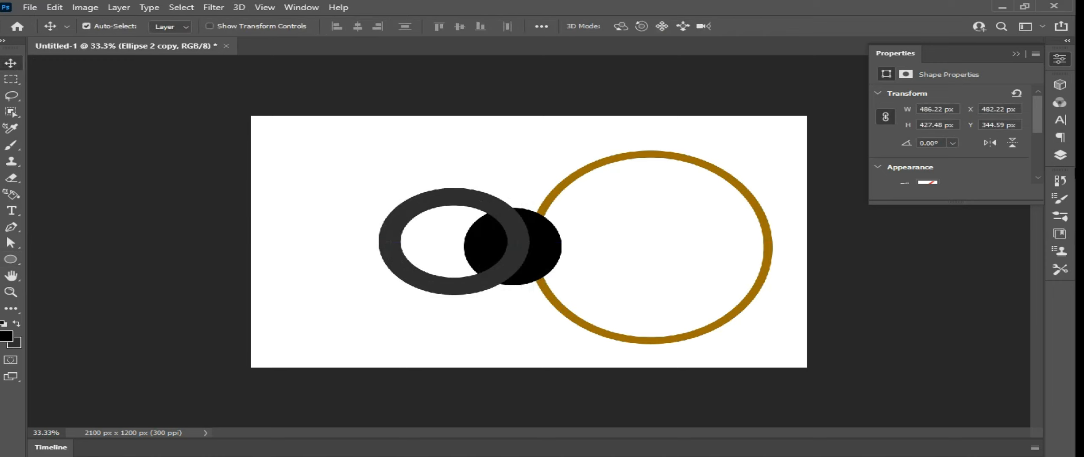
Place the grey ring's layer beneath the black circle's layer and lower its opacity to 17%.
left_click(1060, 155)
left_click_drag(944, 170, 937, 202)
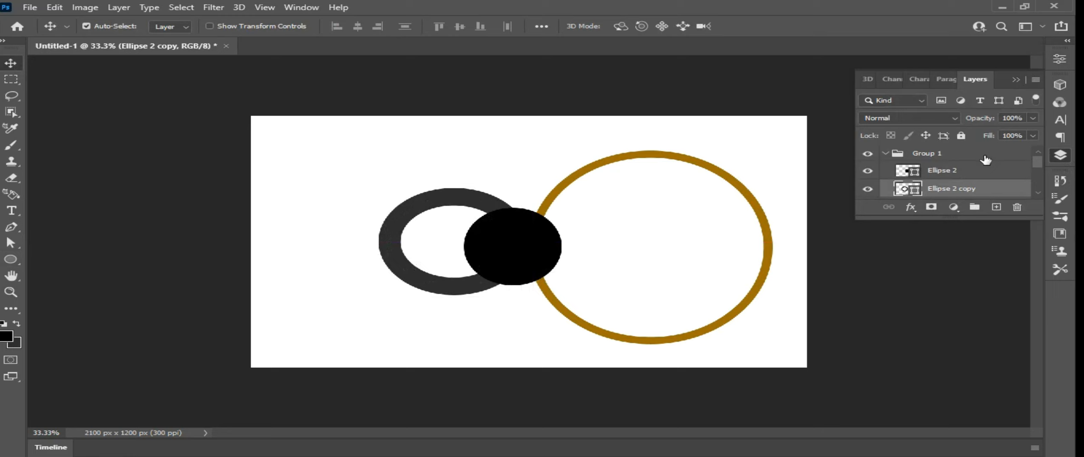
left_click(1033, 119)
left_click_drag(984, 130, 972, 132)
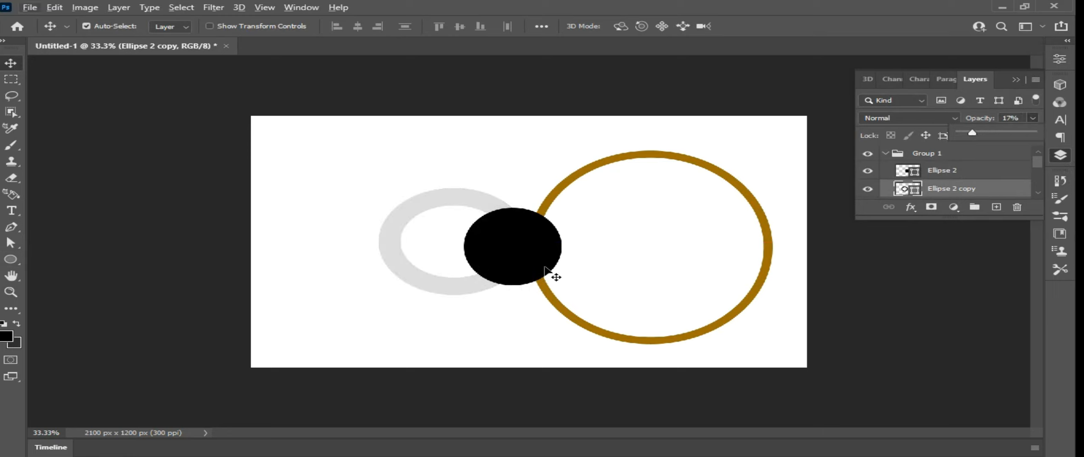
Duplicate the large gold ring and scale the copy to about 316 x 315 px, overlapping the grey ring's left edge.
left_click(682, 159)
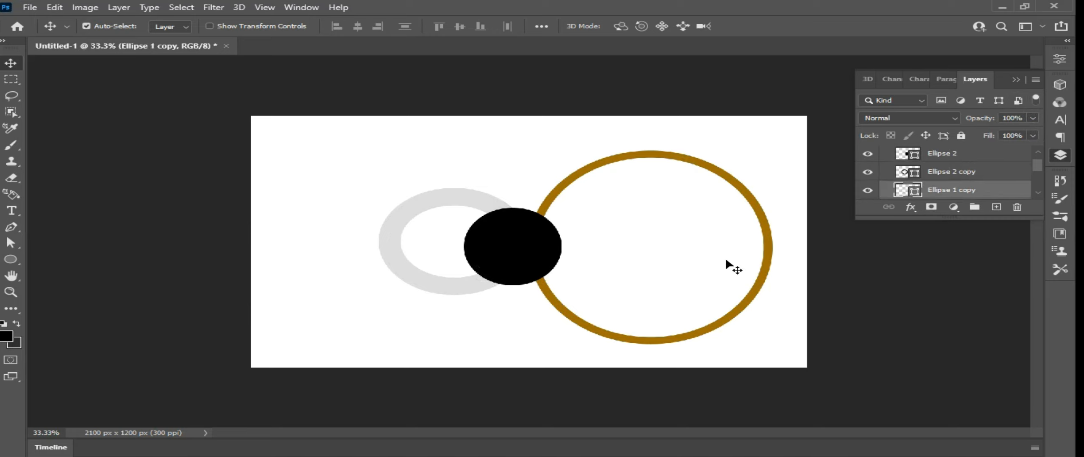
key("ctrl+alt+t")
left_click_drag(771, 256, 470, 273)
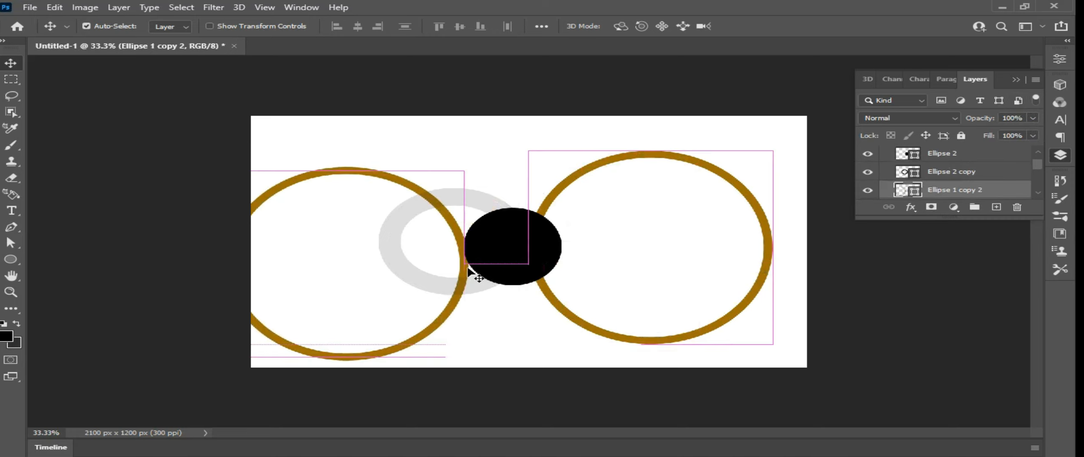
left_click_drag(468, 360, 408, 267)
key("Return")
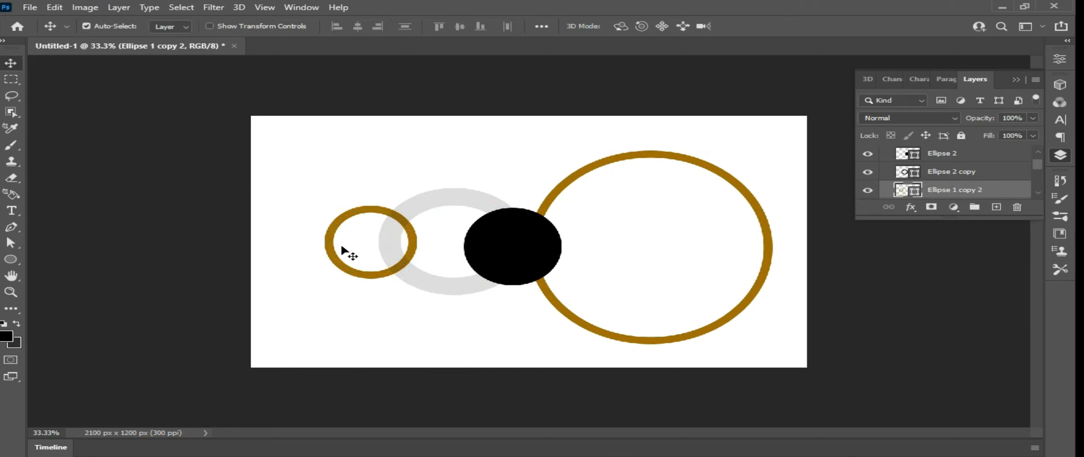
Set the small gold ring's stroke width to 5 pt and its layer opacity to 50%.
left_click(18, 256)
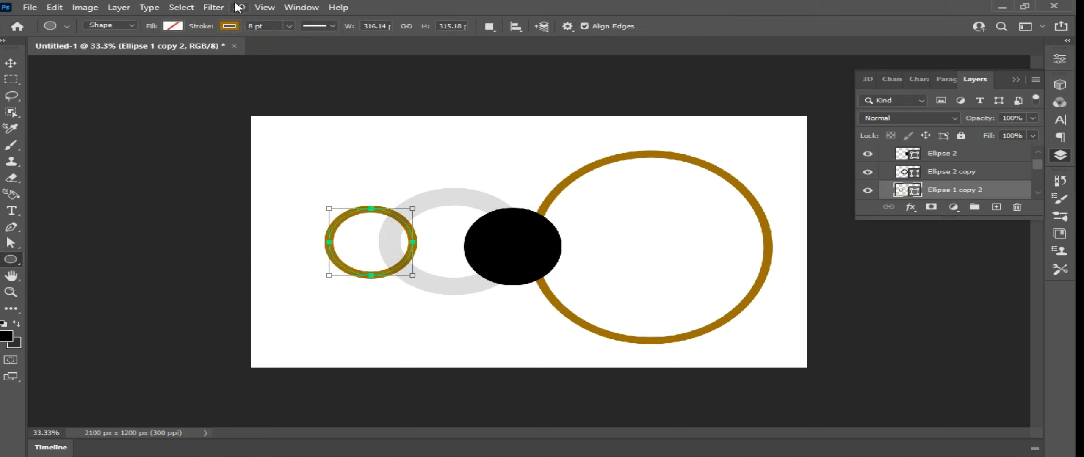
left_click_drag(274, 27, 190, 28)
type("5")
key("Return")
left_click(1028, 118)
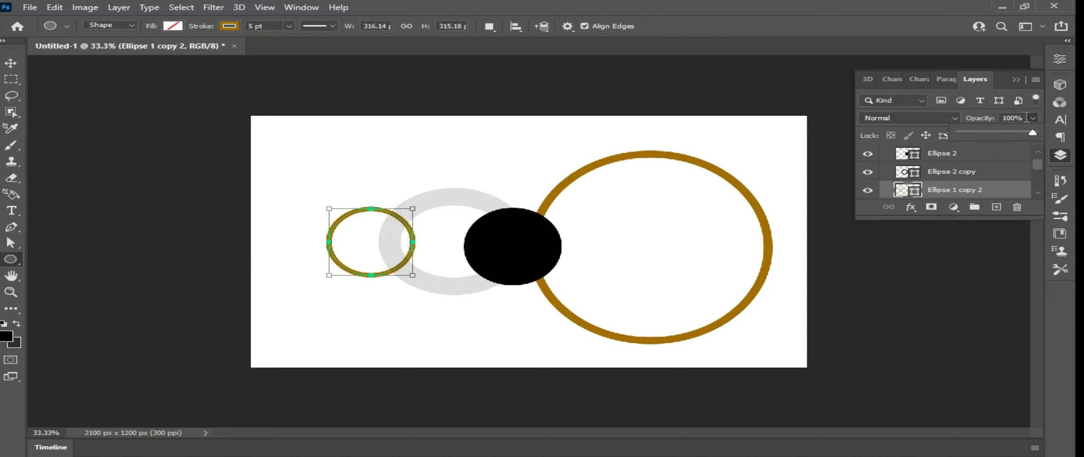
left_click(1025, 118)
type("50")
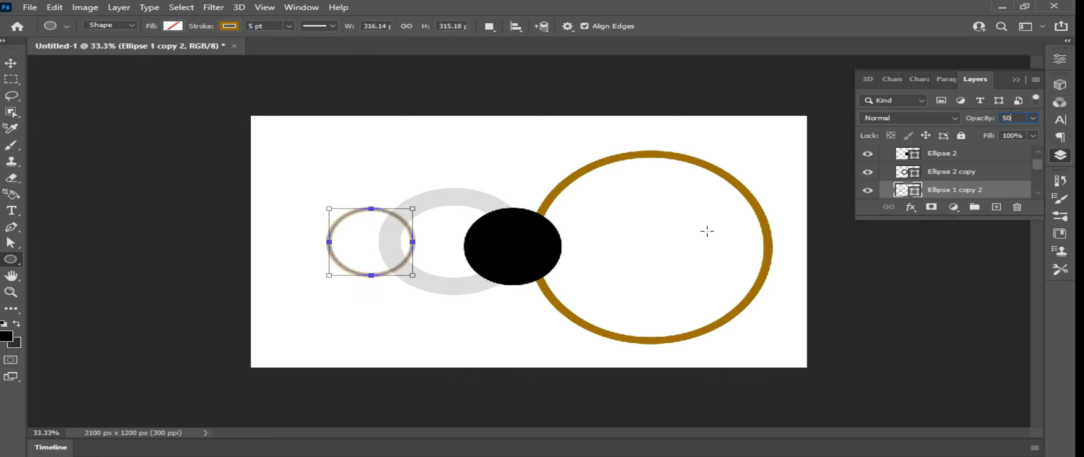
left_click(11, 64)
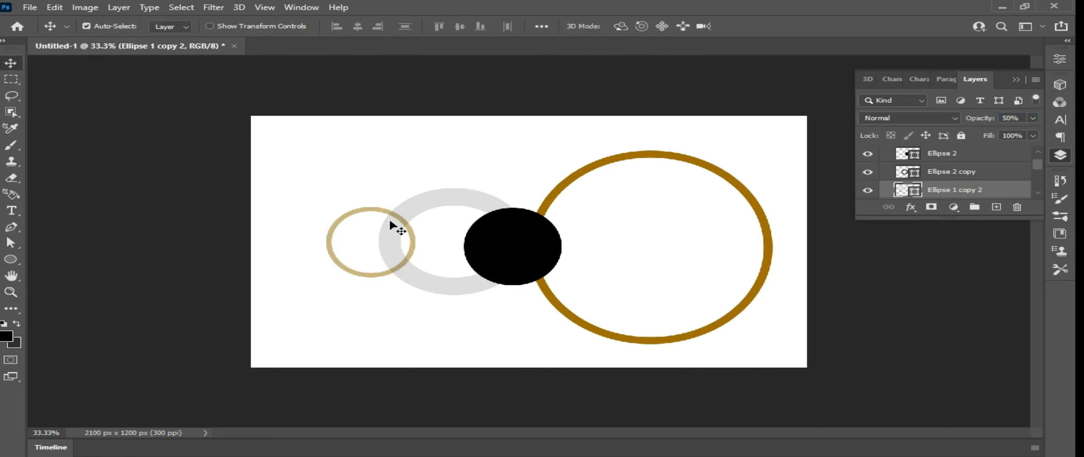
Show the hidden dark filled circle layer, Ellipse 1, inside the large gold ring and select it.
scroll(954, 160, "down", 2)
scroll(954, 160, "down", 2)
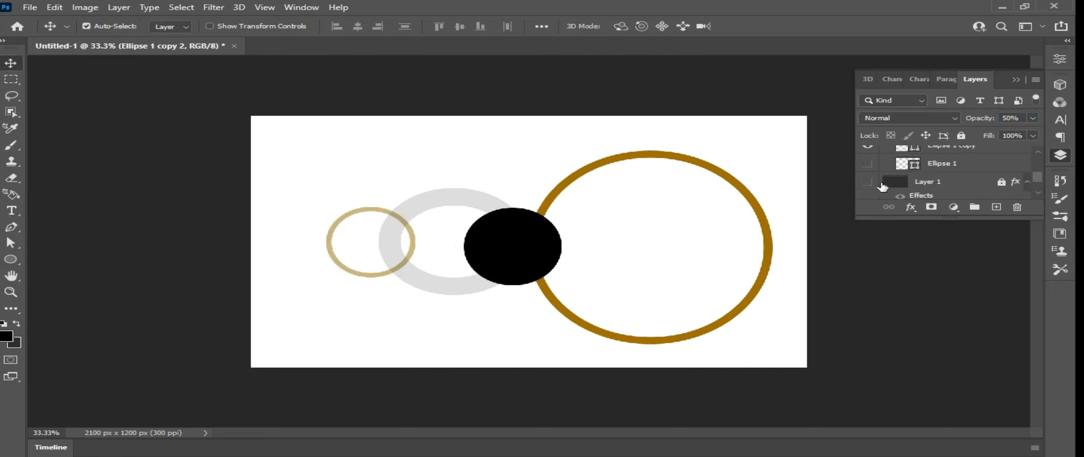
left_click(867, 165)
left_click(904, 167)
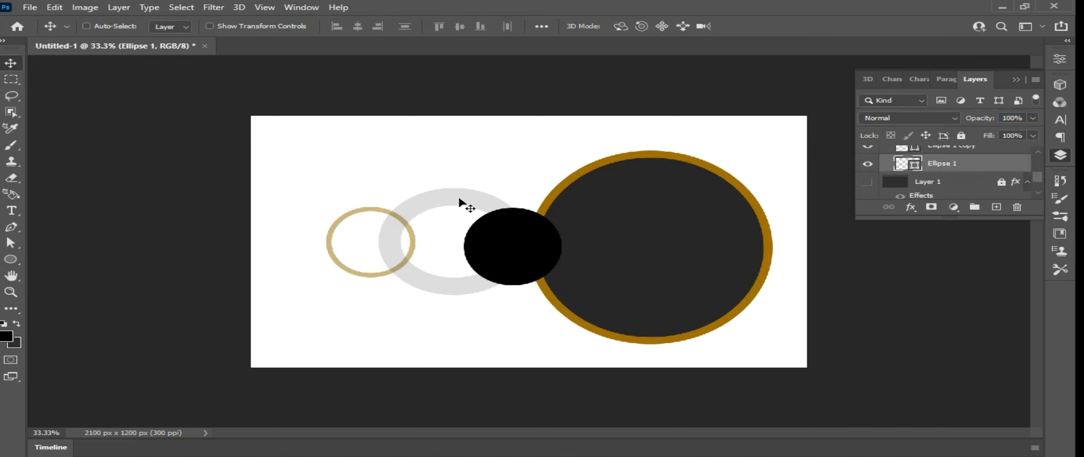
Paste the "What is Graphics Design" image above Ellipse 1 and enlarge it to 161% by 193.33% over the large circle.
left_click(501, 163)
key("ctrl+v")
key("ctrl+t")
left_click_drag(608, 290, 658, 333)
left_click_drag(592, 290, 703, 297)
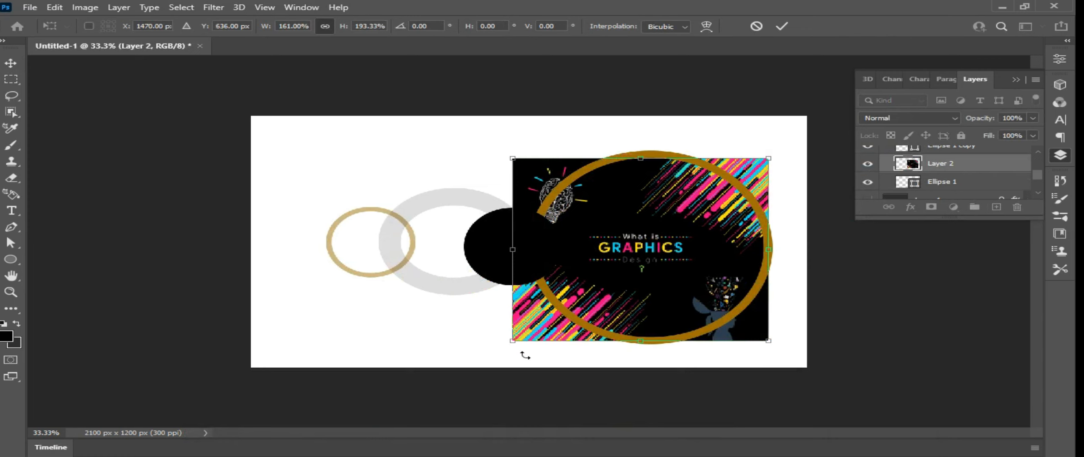
Adjust the pasted image to 149.67% by 197.33% to cover the large circle, and clip it to the Ellipse 1 layer.
left_click_drag(640, 163, 640, 159)
left_click_drag(513, 250, 534, 246)
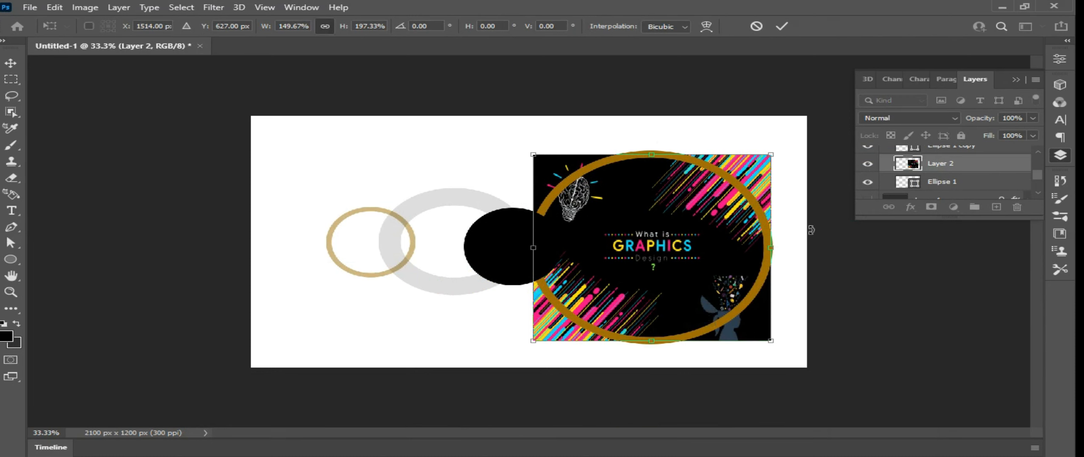
key("Return")
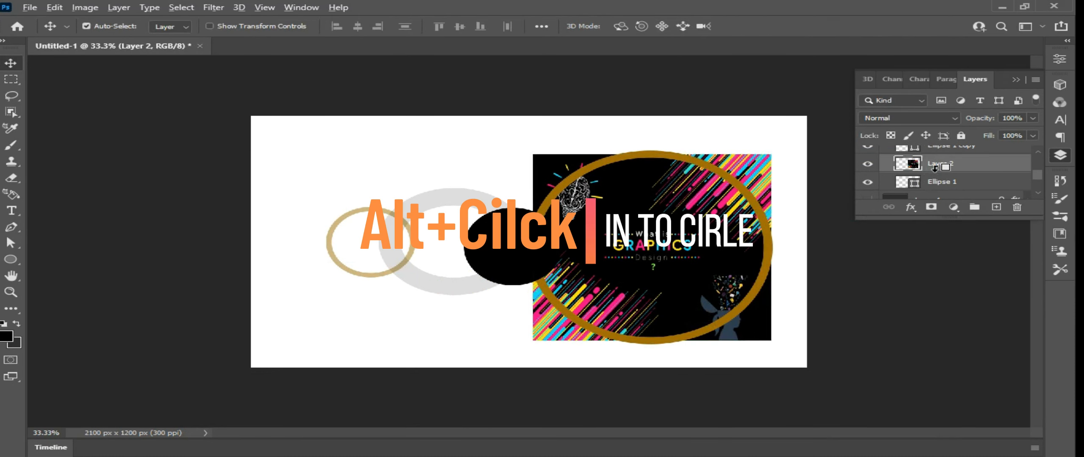
left_click(942, 172, "alt")
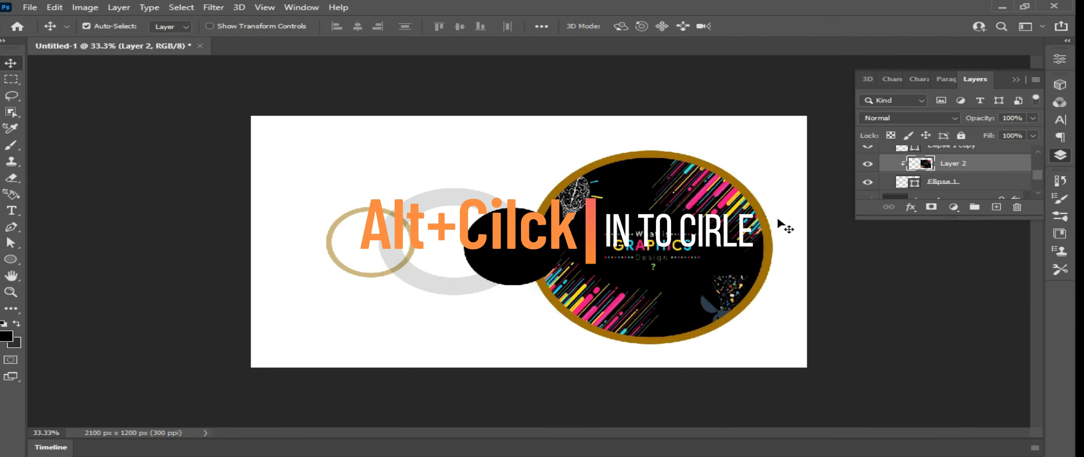
Draw a rounded rectangle about 609 x 129 px with a 90 px corner radius below the grey ring.
left_click(10, 259)
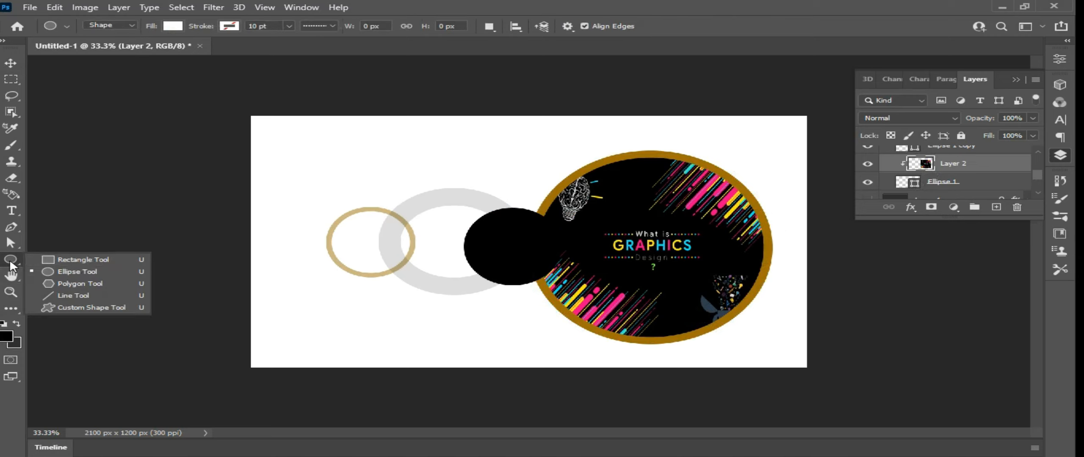
left_click(76, 260)
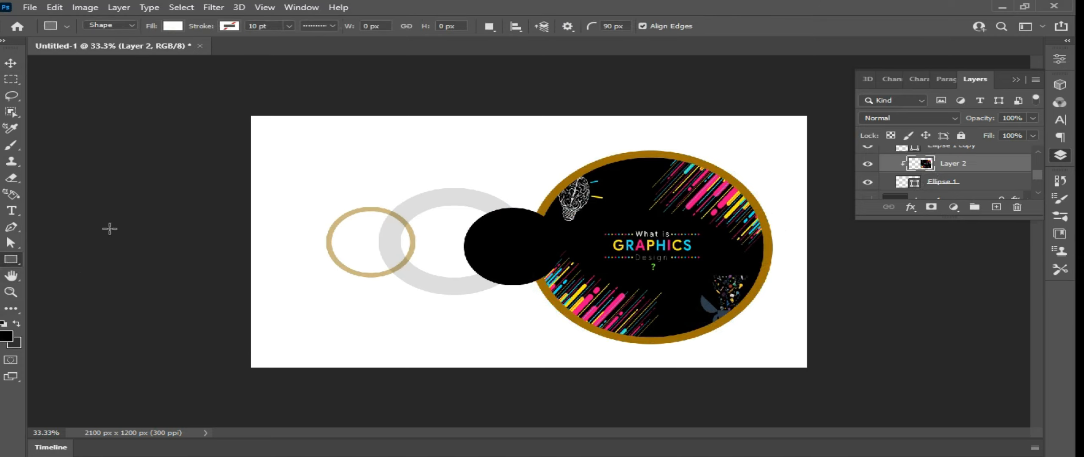
left_click(616, 24)
type("0")
mouse_move(294, 321)
left_mouse_down()
mouse_move(402, 345)
mouse_move(528, 335)
left_mouse_up()
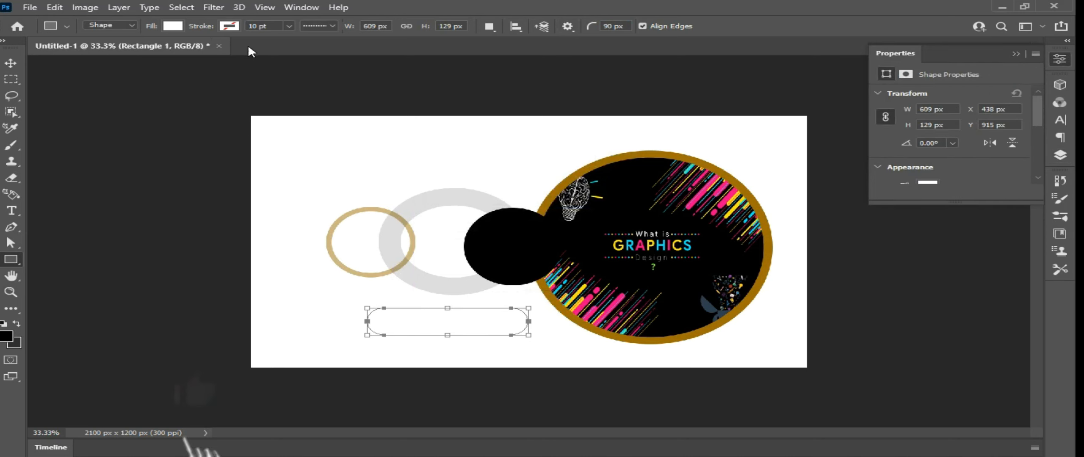
Fill the rounded rectangle with dark gold 9e6f00 sampled from the large ring.
left_click(173, 26)
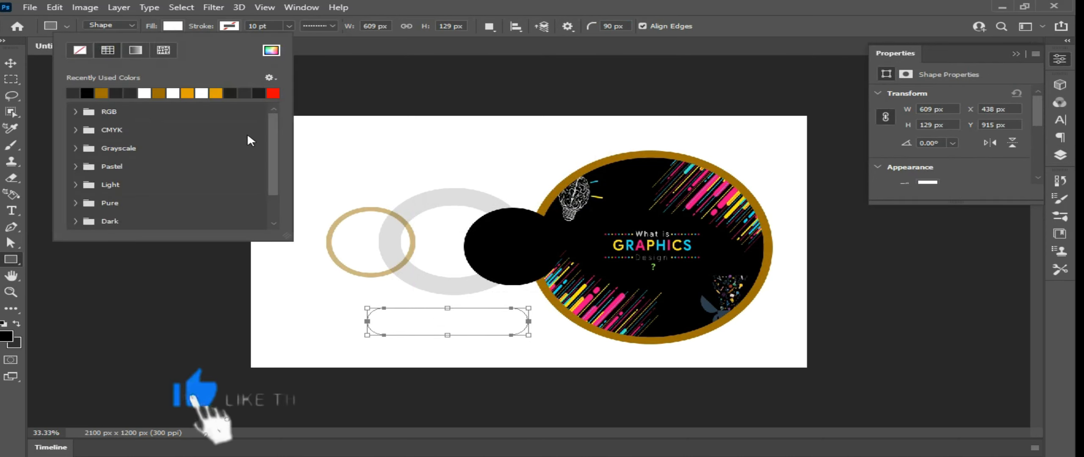
left_click(271, 50)
left_click(600, 157)
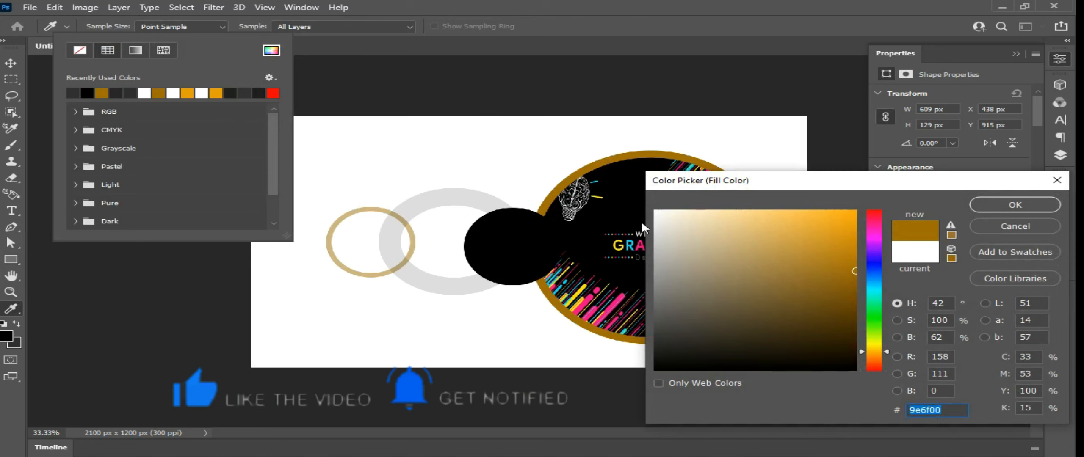
key("Return")
left_click(12, 63)
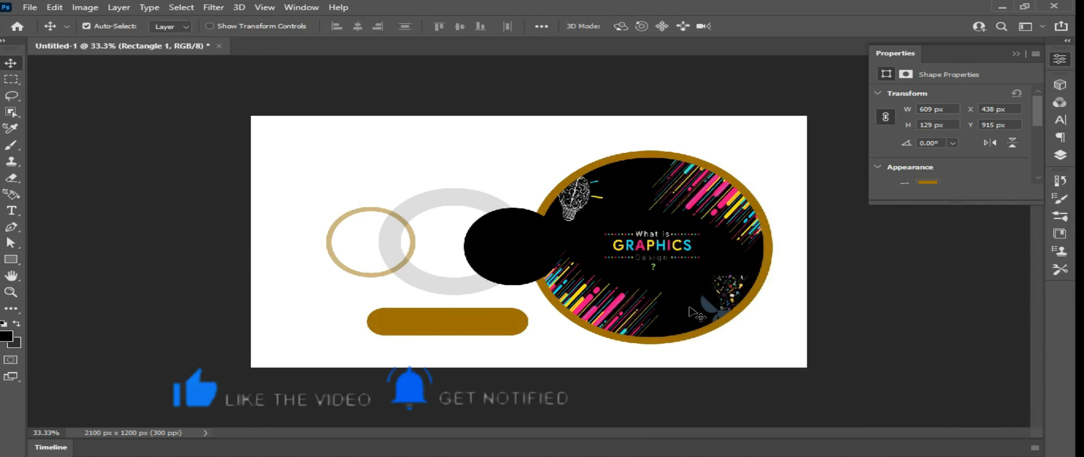
Duplicate the large gold ring and enlarge the copy around its centre to form a second outer ring.
left_click(714, 170)
left_click(1060, 154)
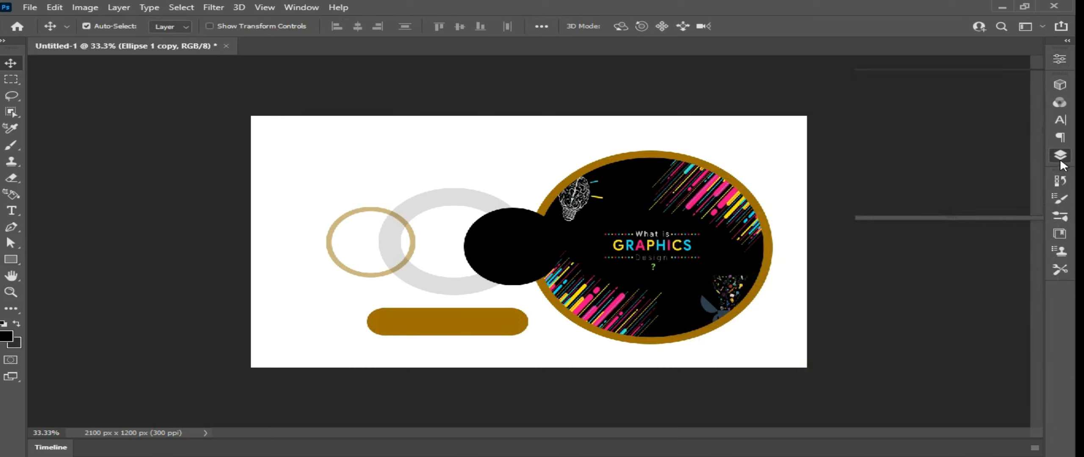
scroll(898, 181, "up", 1)
left_click(868, 178)
key("ctrl+j")
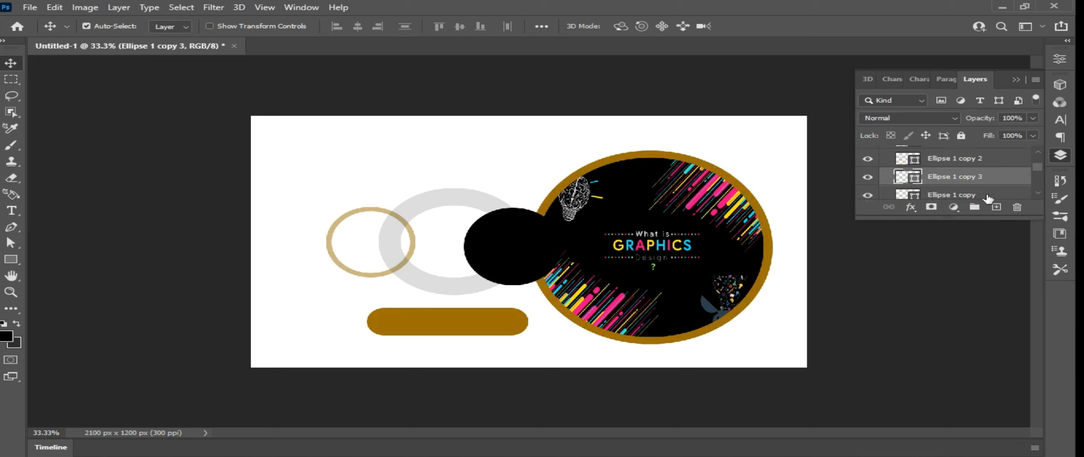
key("ctrl+t")
left_click_drag(773, 342, 803, 365)
key("Return")
Rasterize the outer gold ring, delete its left half with a rectangular selection, and clear the selection.
right_click(946, 174)
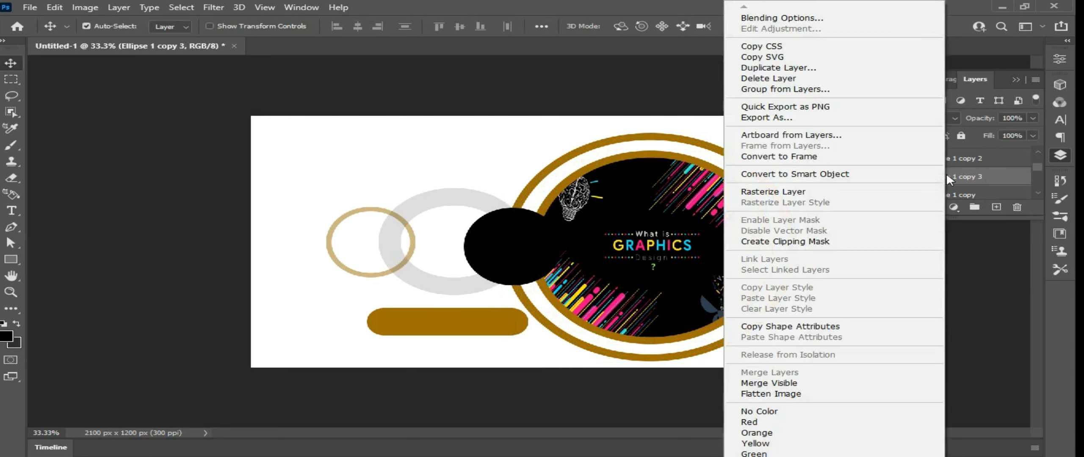
left_click(783, 193)
key("m")
left_click_drag(442, 117, 651, 413)
left_click(625, 268)
key("ctrl+z")
key("Delete")
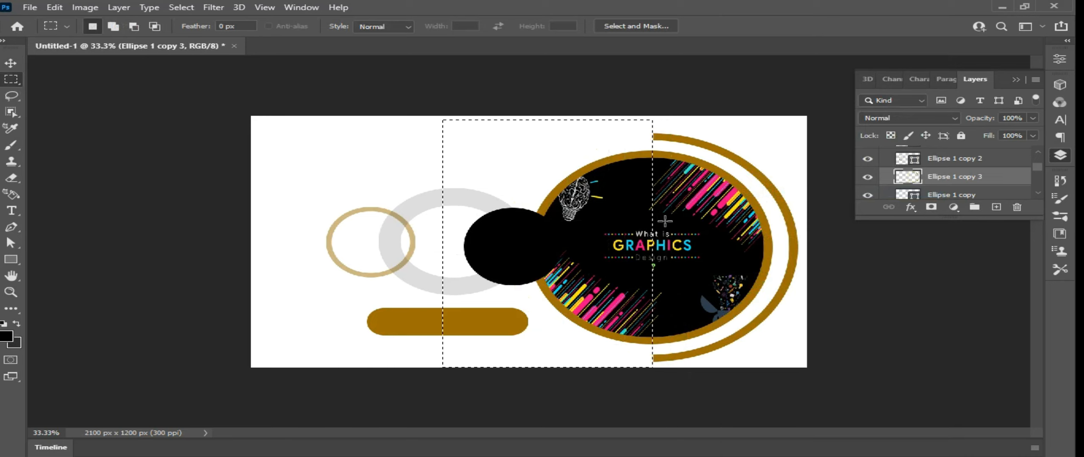
key("ctrl+d")
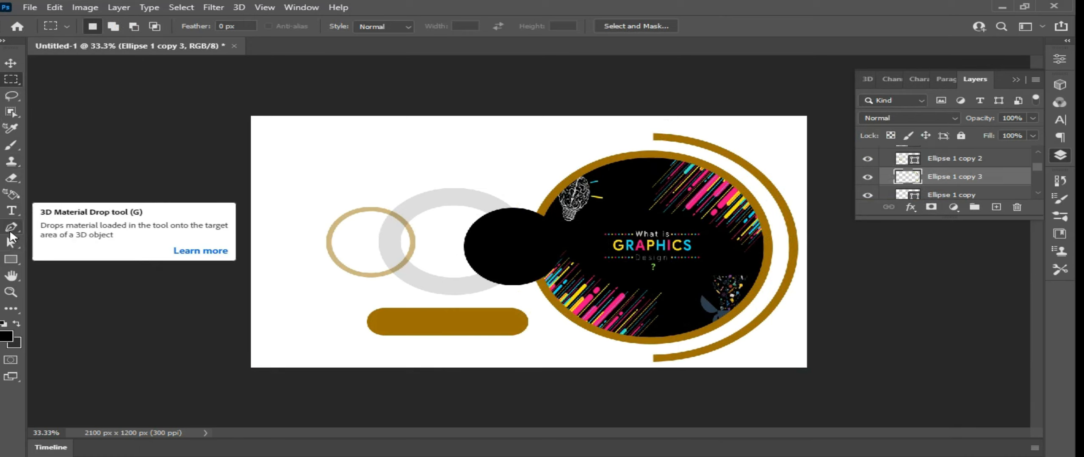
Draw a circle about 69 px across at the upper end of the outer half ring and fill it dark gold.
left_click(11, 259)
left_click(97, 271)
left_click_drag(647, 130, 665, 144)
left_click(173, 26)
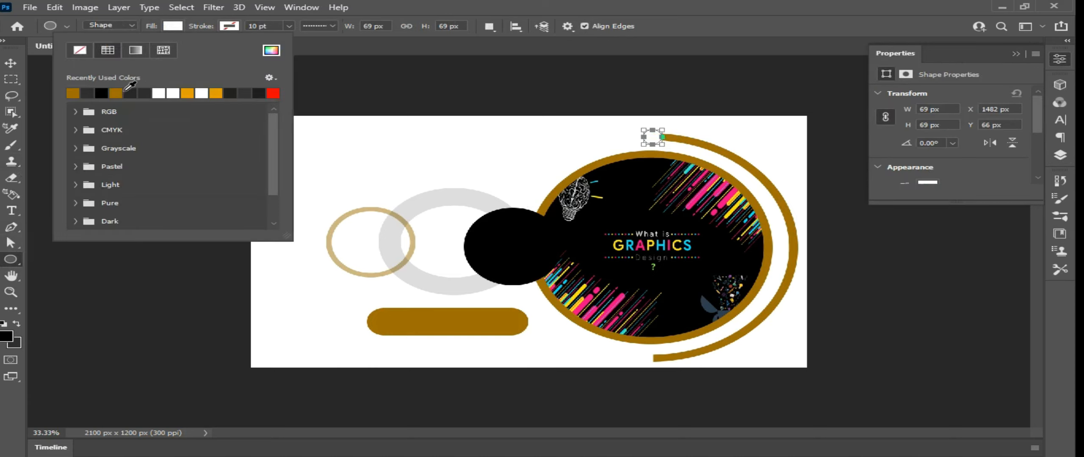
left_click(270, 50)
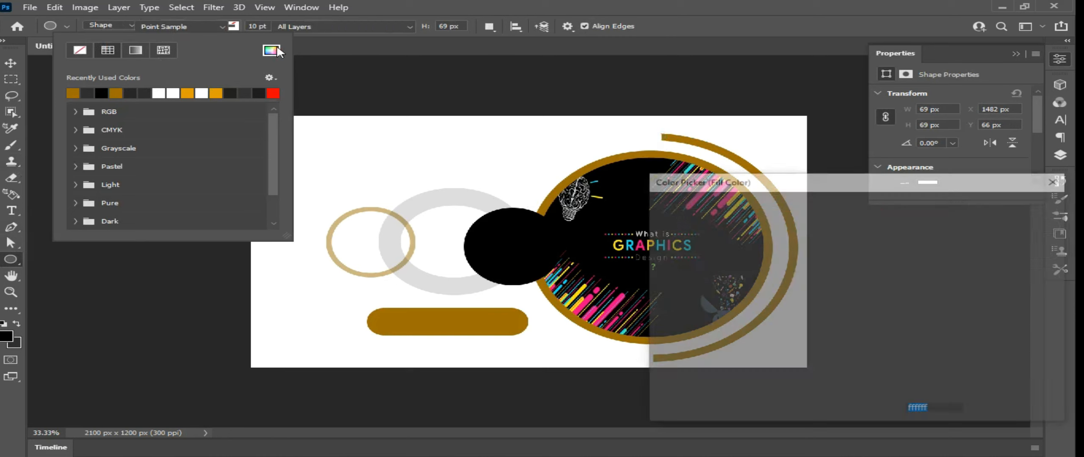
left_click(736, 155)
left_click(1048, 208)
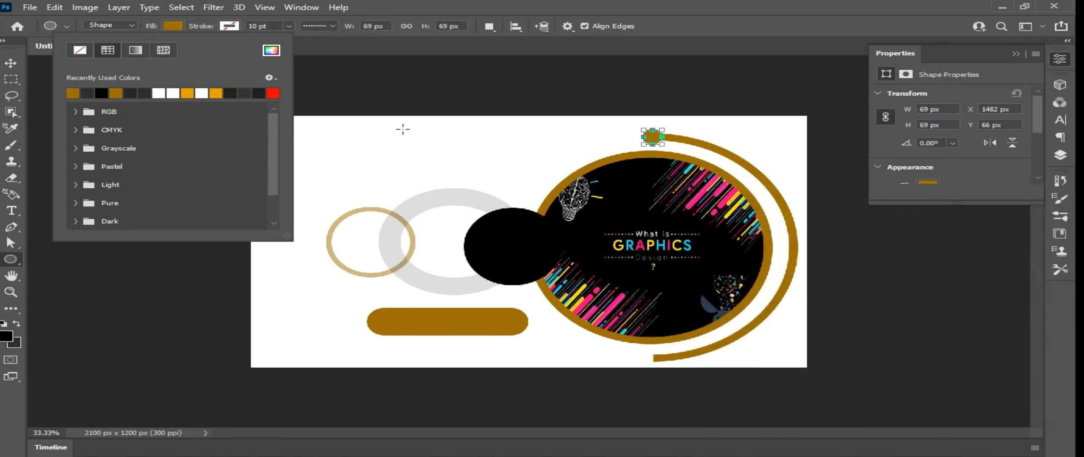
Copy the gold circle to the lower end of the outer half ring and merge both circles with the half ring.
key("v")
left_click_drag(654, 143, 654, 363)
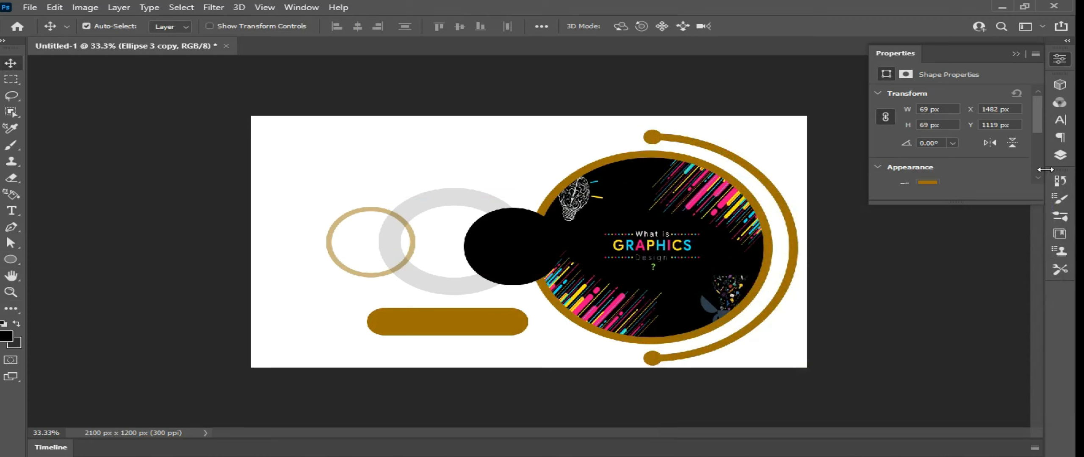
left_click(1055, 155)
scroll(948, 170, "down", 2)
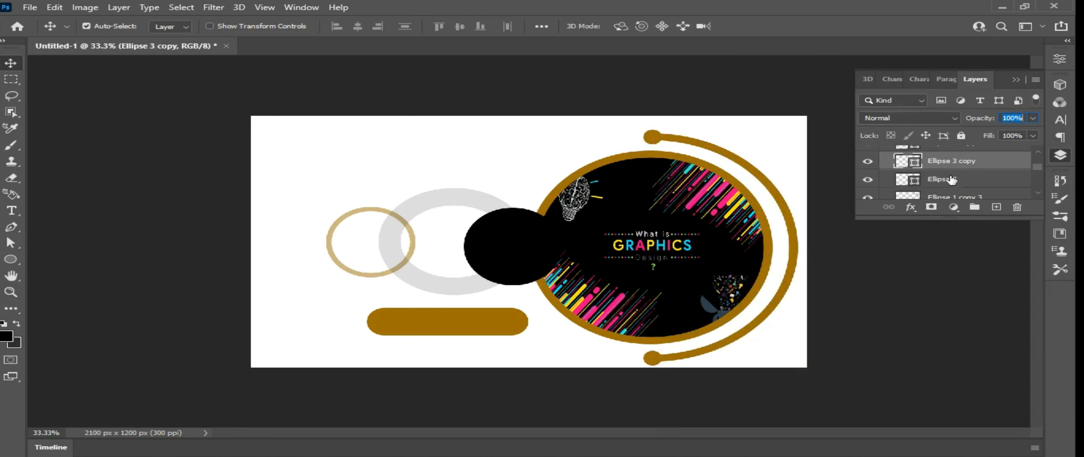
left_click(951, 183, "shift")
key("ctrl+e")
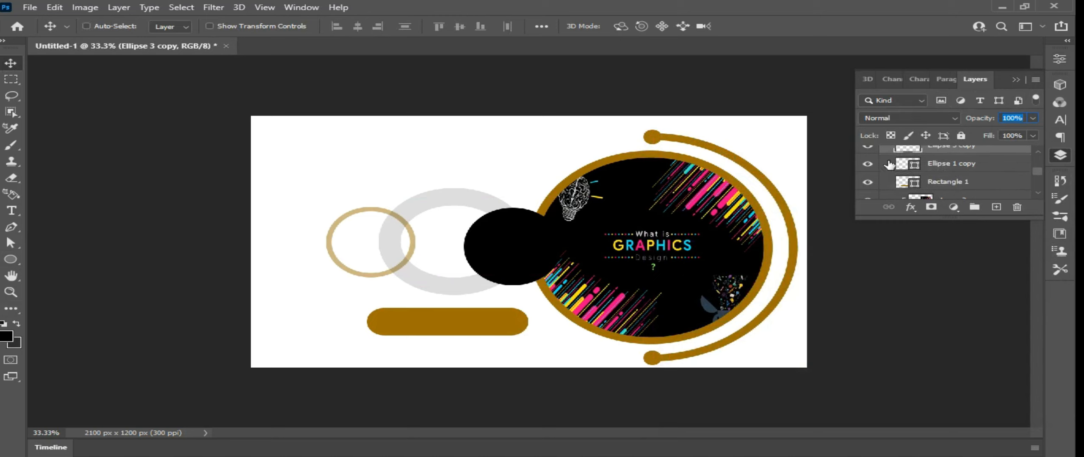
scroll(895, 173, "up", 1)
left_click(876, 161)
left_click(872, 161)
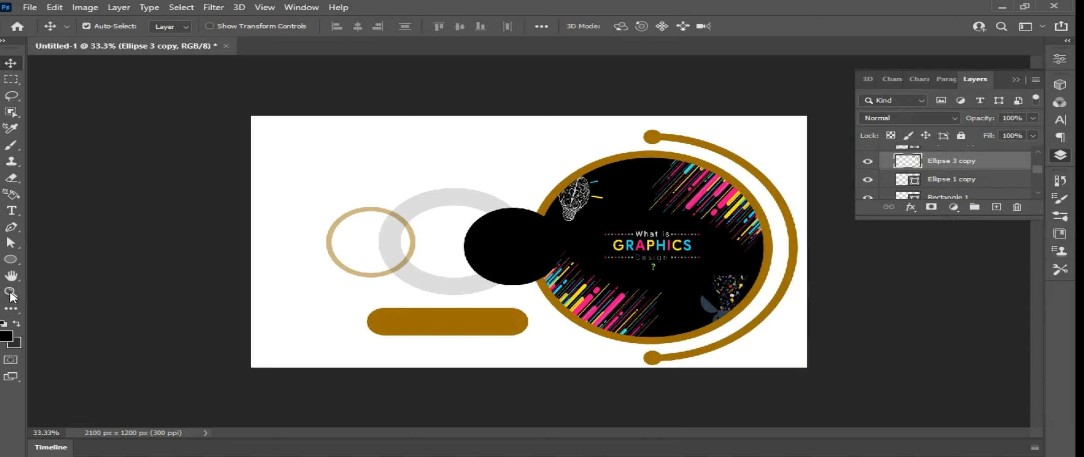
Draw a dot about 48 x 45 px near the canvas's upper-left corner, fill it dark gold, and copy it into a row of three.
left_click(11, 259)
left_click_drag(287, 150, 299, 159)
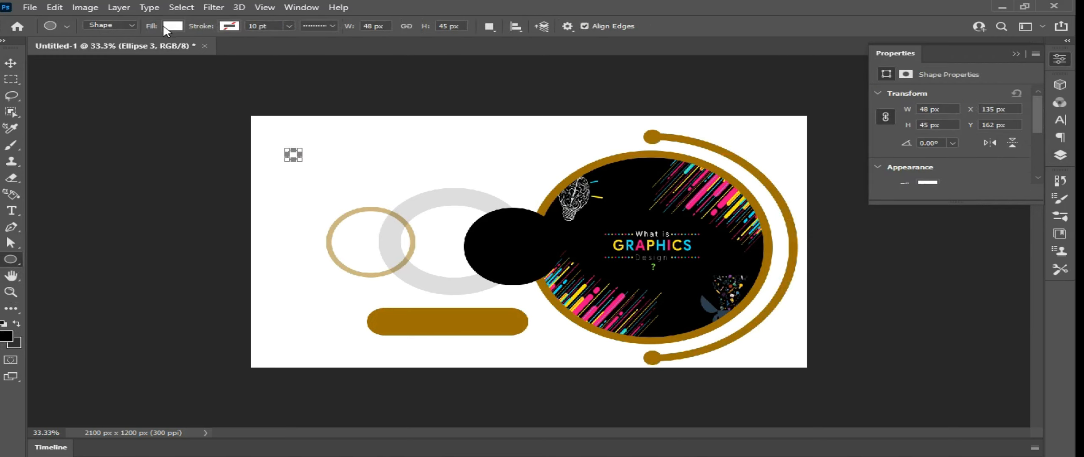
left_click(165, 27)
left_click(74, 94)
key("v")
left_click_drag(293, 157, 330, 156)
Merge the three gold dots into one layer and place copies in the upper-right, lower-left and lower-right canvas corners.
left_click(1060, 155)
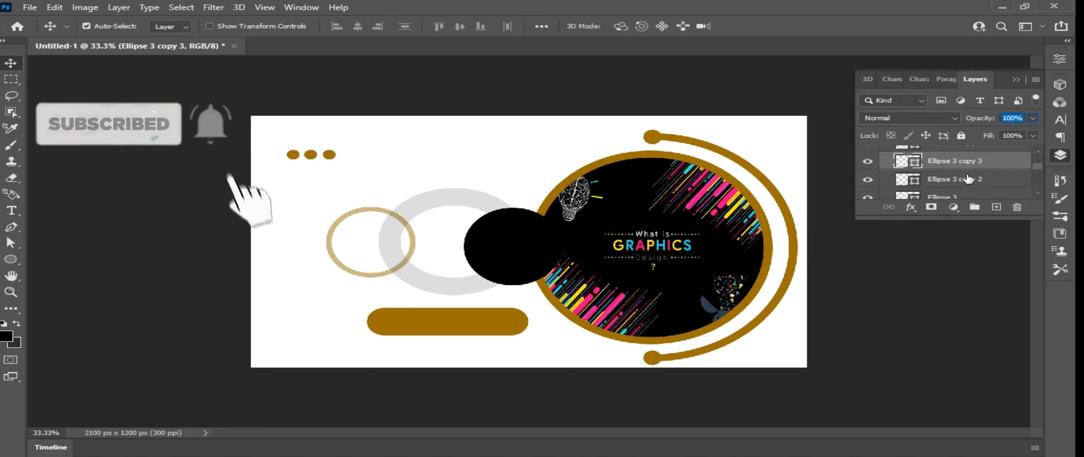
scroll(952, 174, "down", 1)
left_click(955, 180, "shift")
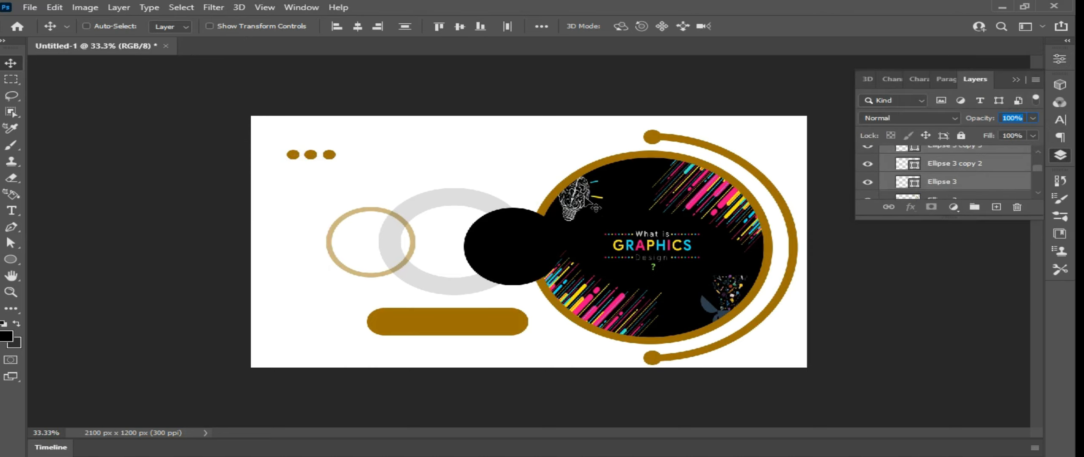
left_click_drag(329, 156, 796, 134)
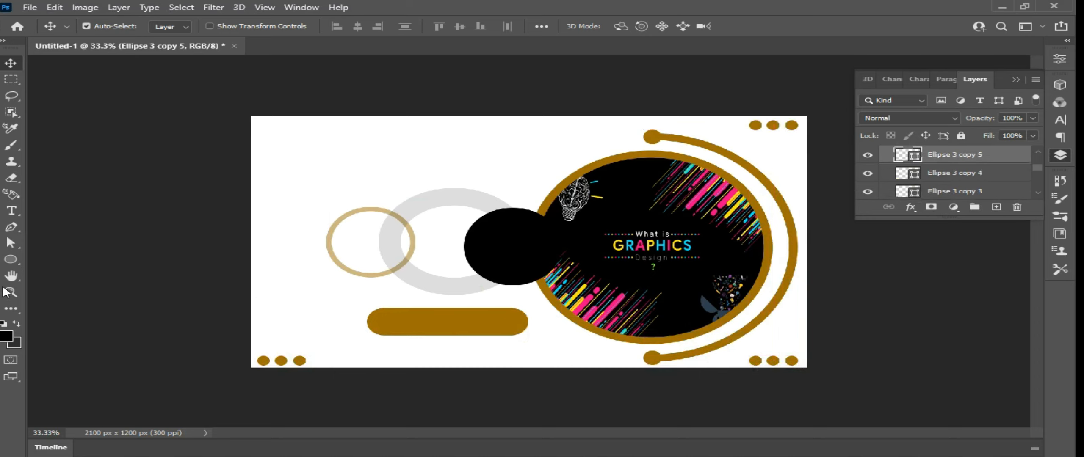
Draw a gold rounded bar about 942 x 159 px with 90 px corners and copy it into four staggered bars along the canvas's left edge.
left_click(10, 259)
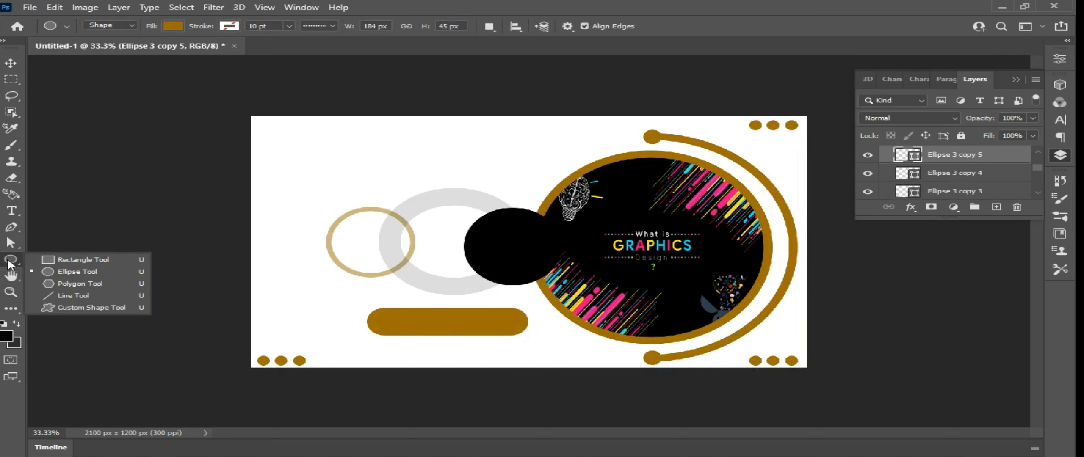
left_click(98, 259)
left_click_drag(145, 220, 447, 199)
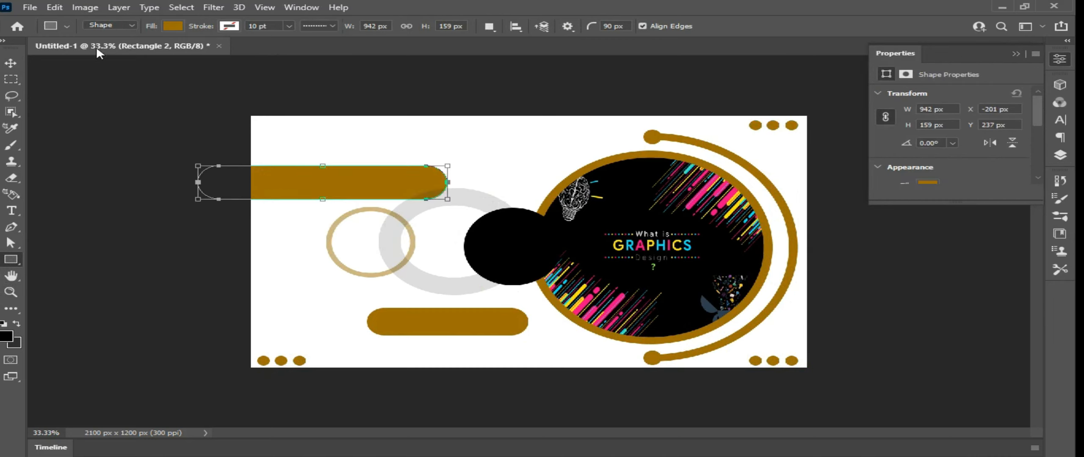
left_click(10, 63)
left_click_drag(316, 169, 378, 276)
left_click_drag(169, 89, 268, 324)
left_click_drag(274, 281, 250, 273)
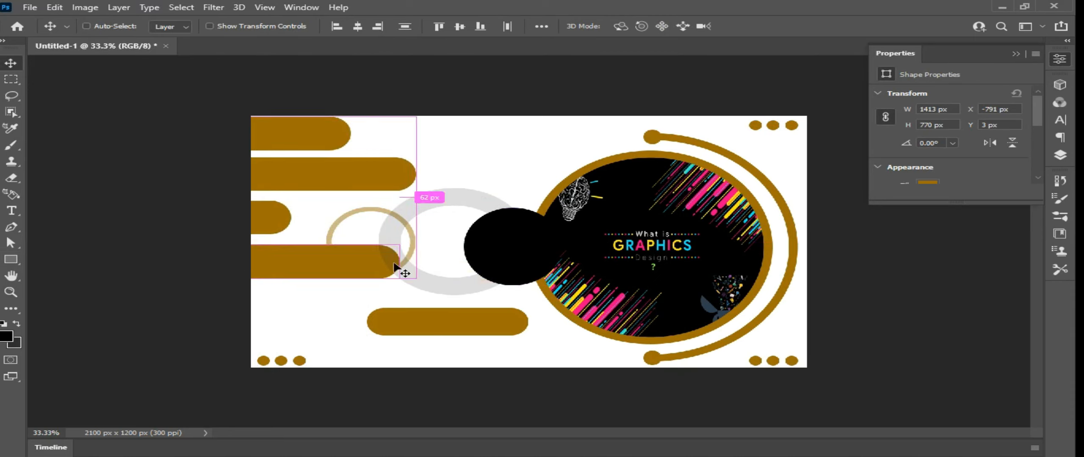
Rotate the staggered gold bars together by 45° and place them across the canvas's upper-left corner.
left_click_drag(339, 168, 389, 165)
key("ctrl+t")
left_click_drag(480, 71, 567, 223)
left_click_drag(346, 256, 412, 244)
left_click_drag(384, 360, 284, 224)
key("Return")
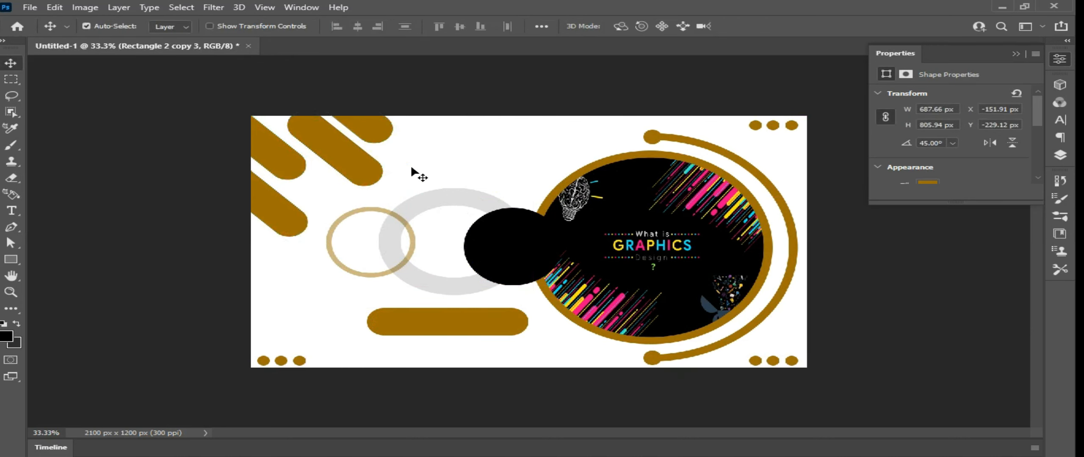
Copy the diagonal gold bars to the canvas's lower-right corner and send the copy's layer behind the large circle and rings.
left_click_drag(359, 176, 826, 331)
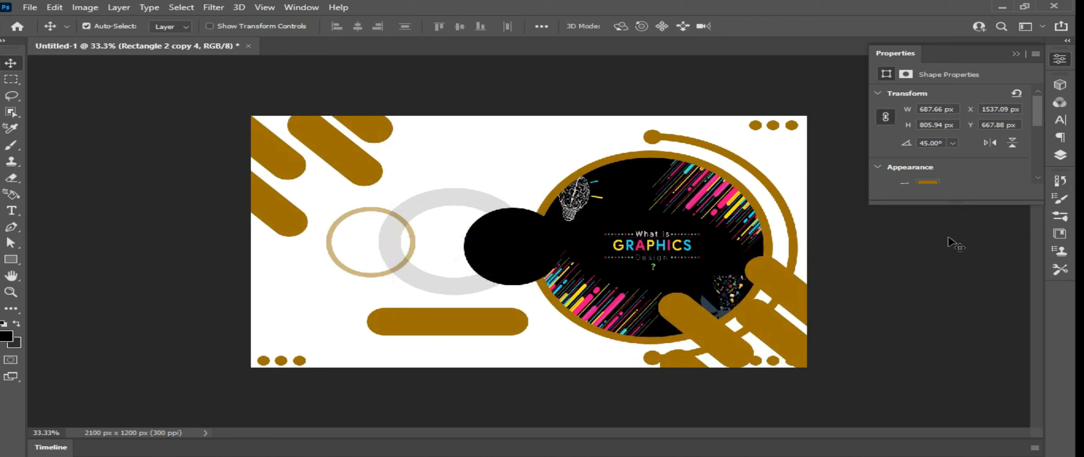
left_click(1060, 155)
left_click_drag(984, 158, 985, 206)
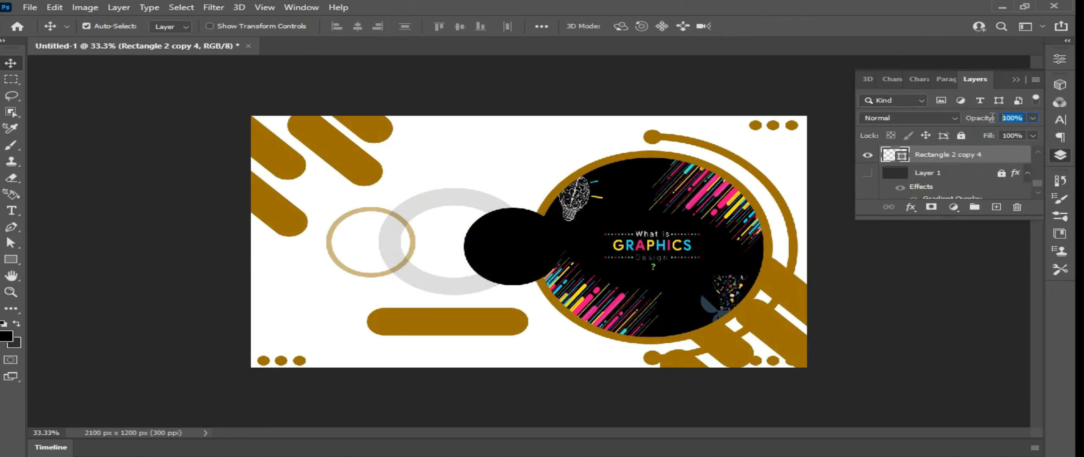
Set the opacity of both sets of diagonal gold bars to 50%.
left_click_drag(989, 122, 970, 122)
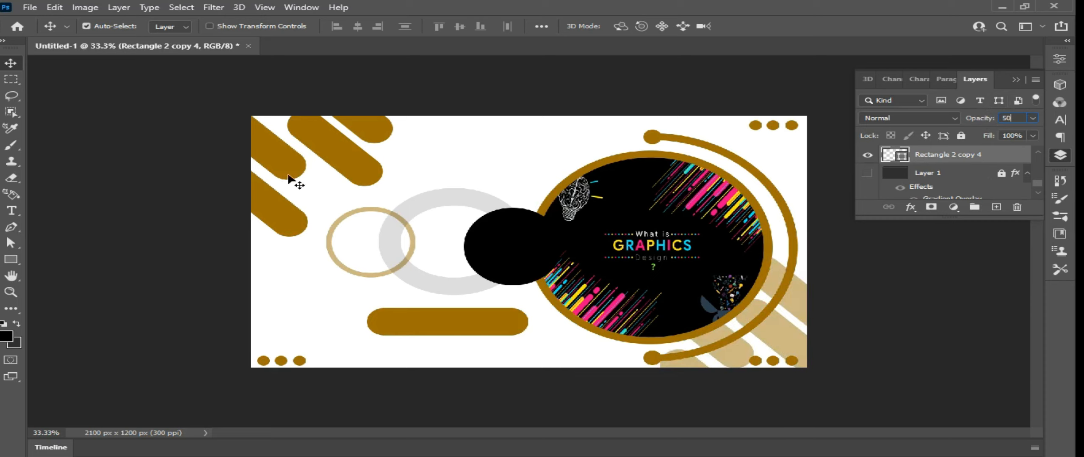
left_click(331, 157)
key("5")
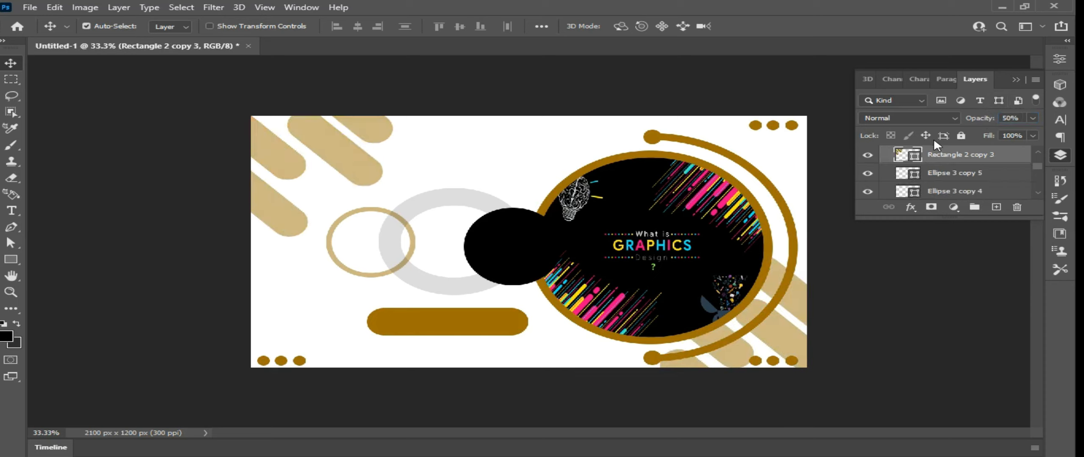
Show the dark gradient background layer and lower the thick black ring's opacity to 12%.
scroll(974, 151, "down", 4)
scroll(945, 158, "down", 5)
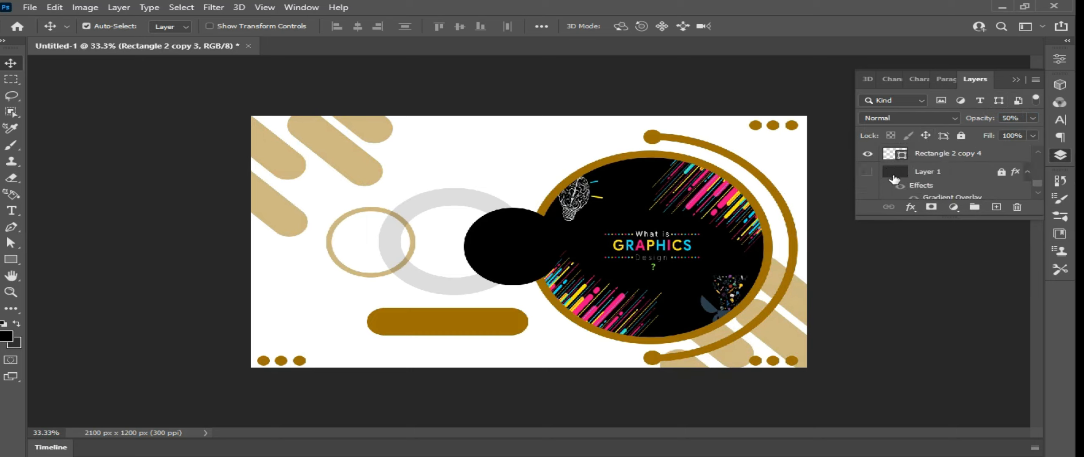
left_click(866, 172)
left_click(937, 173)
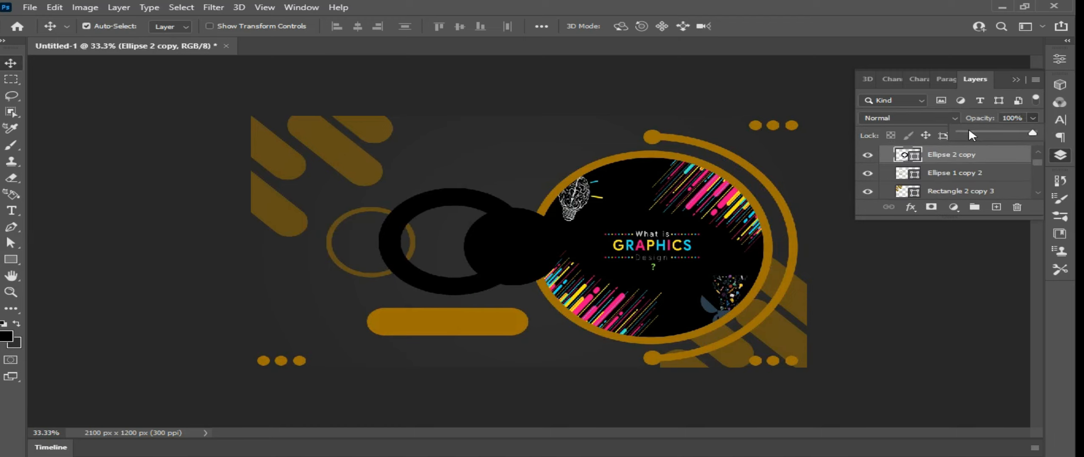
mouse_move(969, 132)
left_mouse_down()
mouse_move(982, 132)
mouse_move(968, 132)
left_mouse_up()
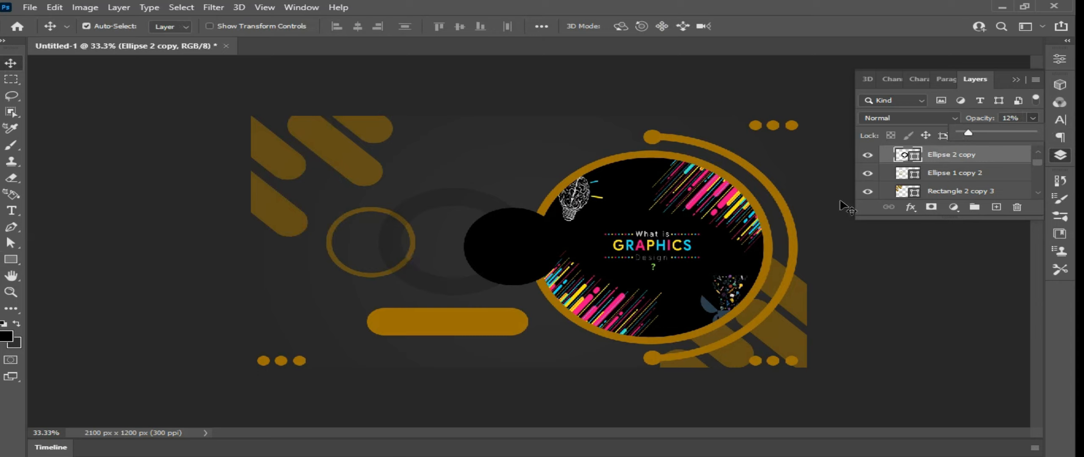
Collapse Group 1 and create a new layer group named TEXT above it.
scroll(976, 158, "up", 1)
scroll(978, 156, "up", 1)
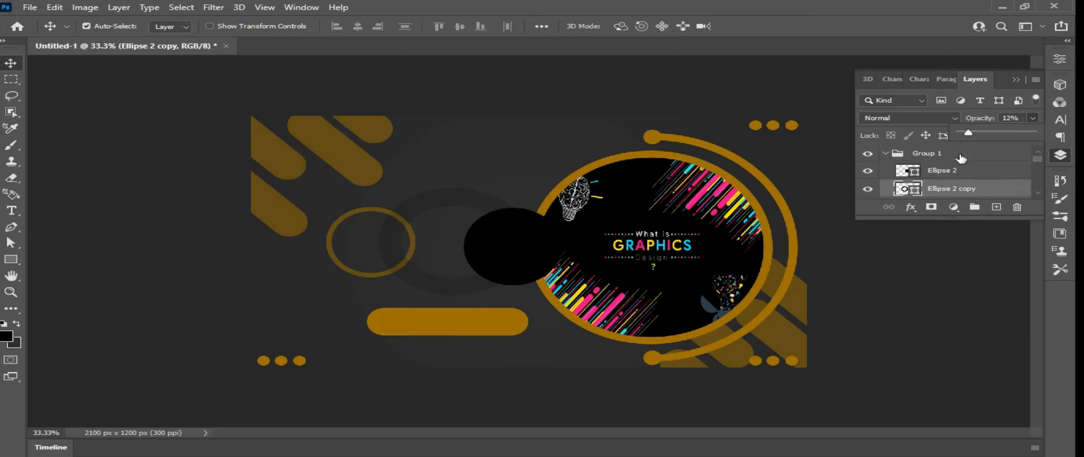
left_click(885, 155)
left_click_drag(964, 171, 924, 155)
left_click(1026, 170)
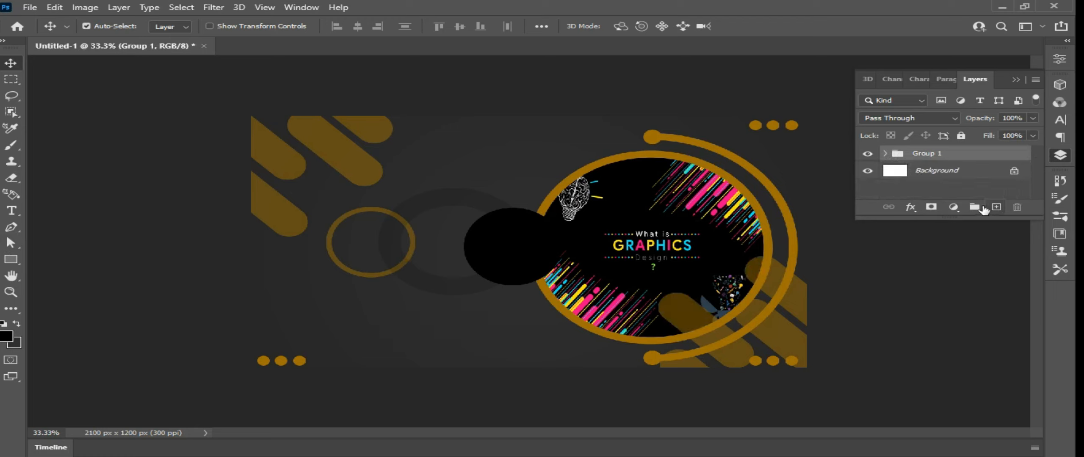
left_click(974, 207)
double_click(927, 153)
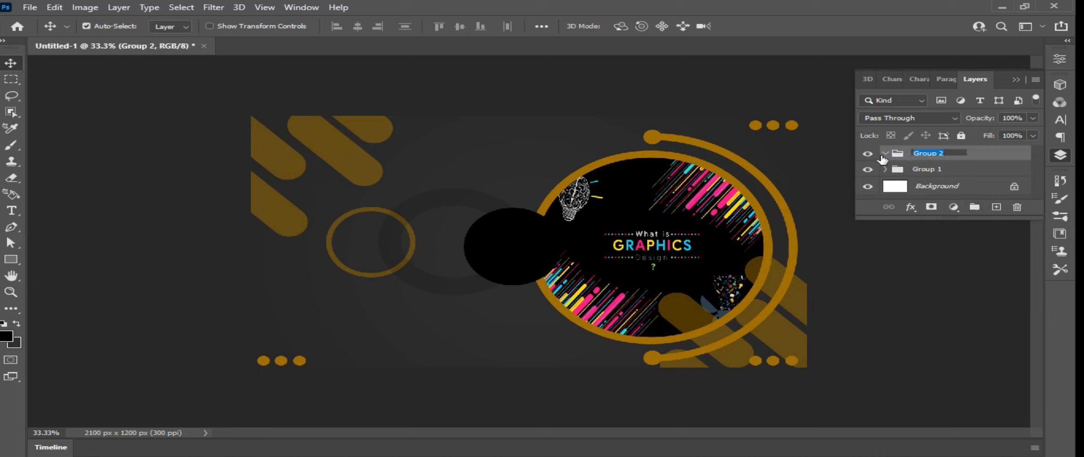
type("TEXT")
key("Return")
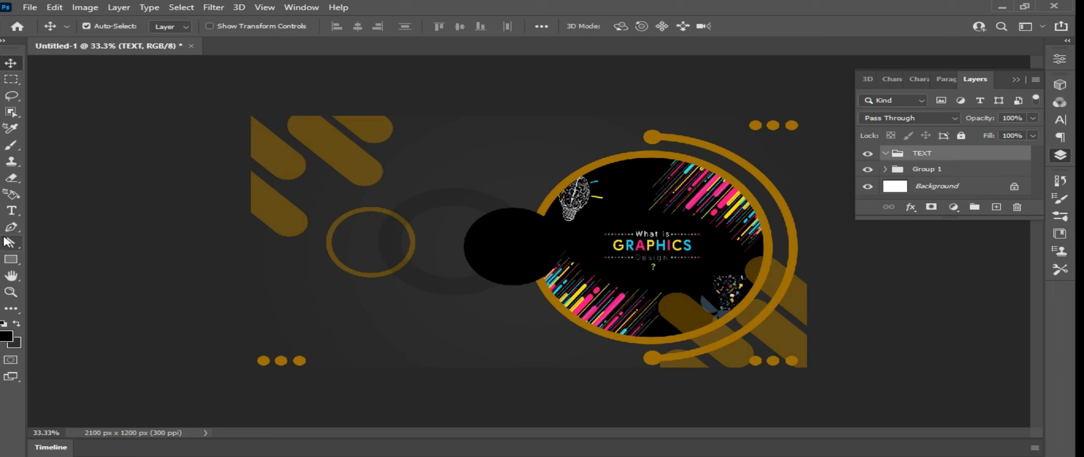
Add the text "GD TUTORIALS" in the TEXT group and colour it white (ffffff).
left_click(12, 211)
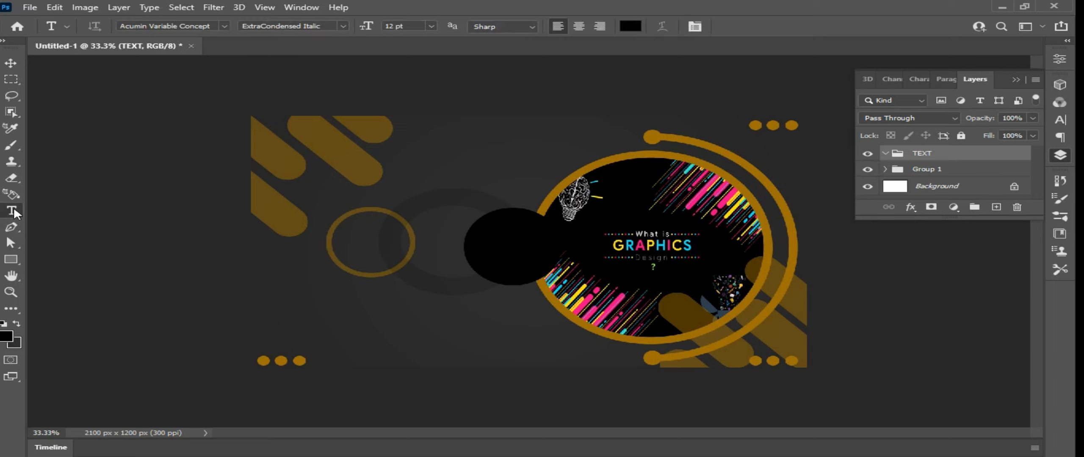
left_click(377, 262)
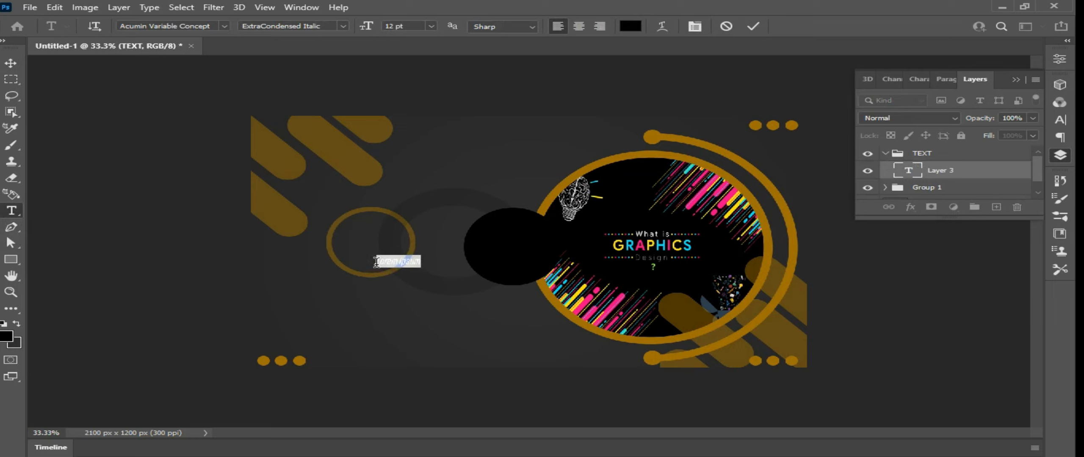
type("W")
type("D TUTORIALS")
key("ctrl+a")
left_click(629, 25)
type("ffffff")
key("Return")
Enlarge the "GD TUTORIALS" title to about 69 pt and move it to the upper left of the canvas.
left_click(12, 63)
key("ctrl+t")
left_click_drag(421, 266, 657, 321)
left_click_drag(561, 308, 465, 170)
key("Return")
Change the "GD TUTORIALS" title's font to Arial in the Black style.
key("t")
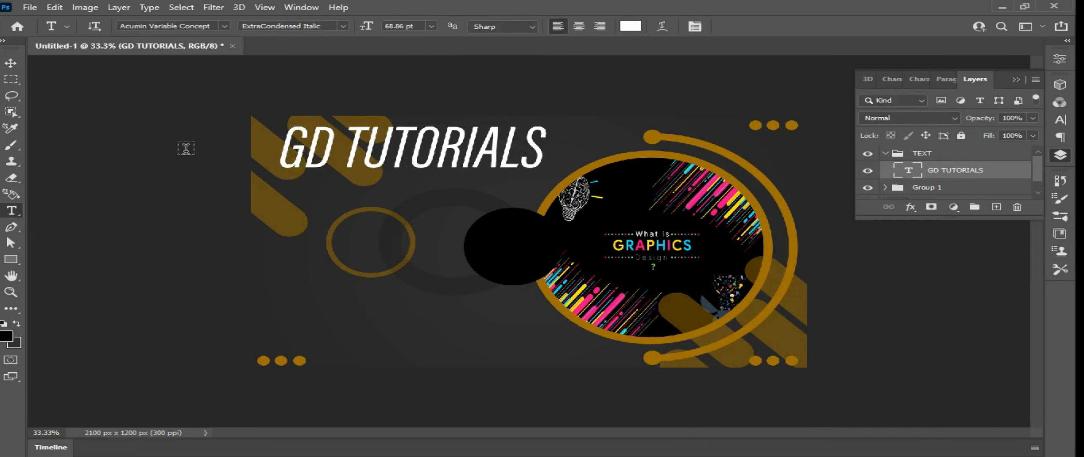
left_click(224, 26)
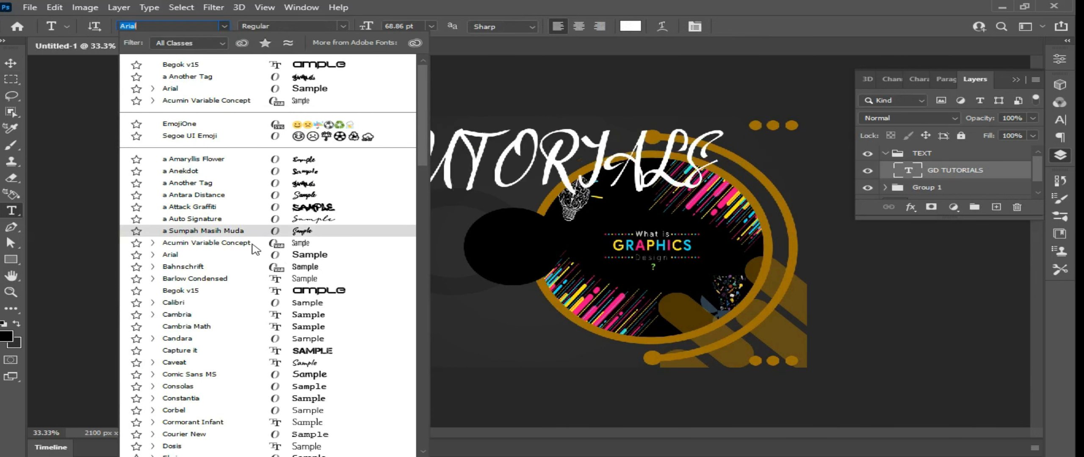
left_click(315, 255)
left_click(343, 25)
left_click(331, 83)
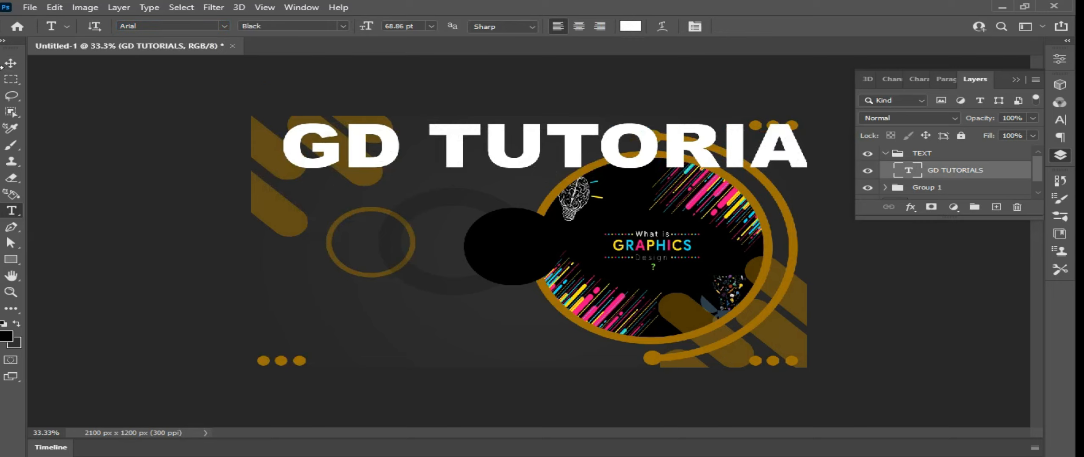
Shrink and narrow the "GD TUTORIALS" title to about 58 pt so it fits at the canvas's upper left, beside the large circle.
left_click(11, 63)
key("ctrl+t")
left_click_drag(298, 191, 332, 152)
left_click_drag(648, 146, 563, 187)
left_click_drag(496, 167, 488, 156)
key("Return")
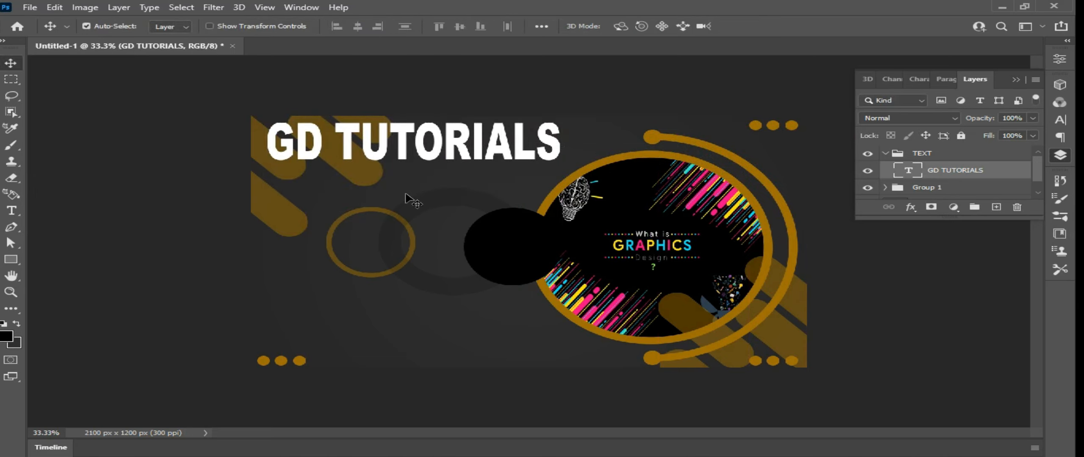
Add the white text line "GRAPHIC DESIGNER" in 12 pt Arial Black below the title.
left_click(12, 211)
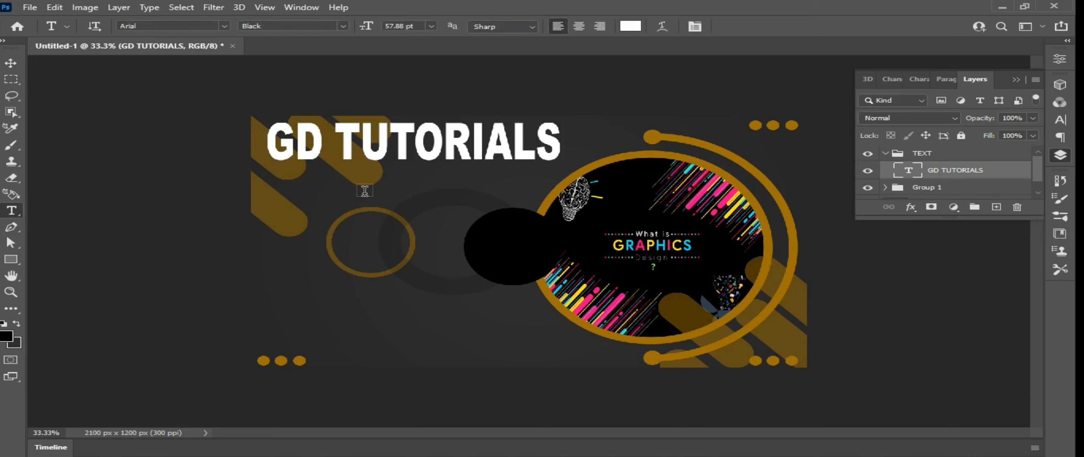
left_click(364, 193)
type("GRAPHIC DESIGNER")
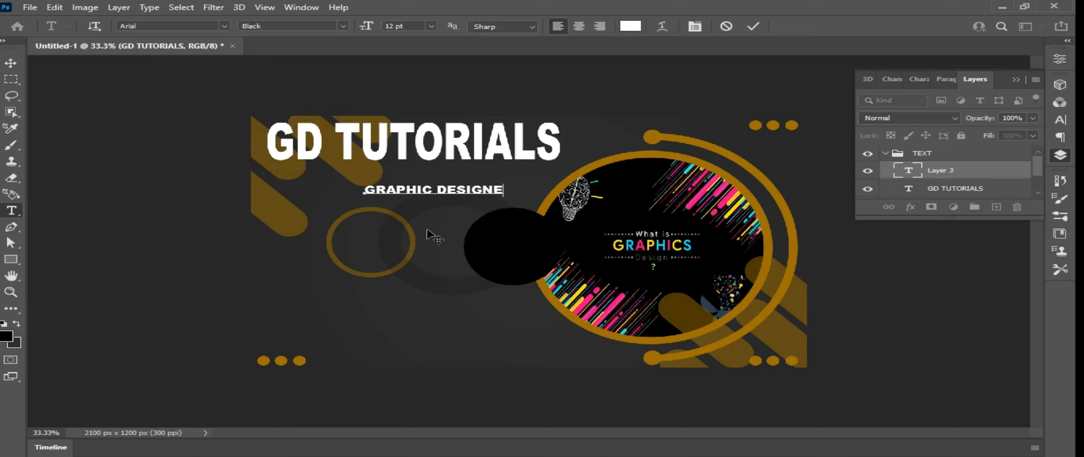
Enlarge the "GRAPHIC DESIGNER" line to nearly the title's width and nudge it into place directly beneath "GD TUTORIALS".
left_click(15, 68)
key("ctrl+t")
left_click_drag(517, 203, 554, 177)
mouse_move(413, 179)
left_mouse_down()
mouse_move(424, 193)
mouse_move(418, 170)
mouse_move(422, 179)
left_mouse_up()
key("Return")
key("Right")
key("Right")
key("Right")
key("Right")
key("Right")
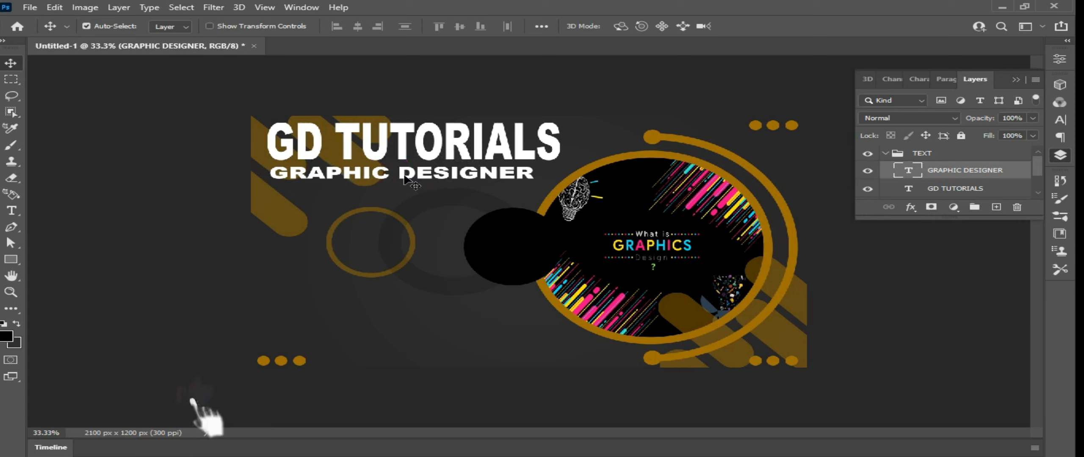
Collapse the TEXT group and raise the Rectangle 1 layer above the Layer 1 background inside Group 1.
scroll(891, 161, "down", 1)
scroll(890, 161, "up", 1)
left_click(885, 153)
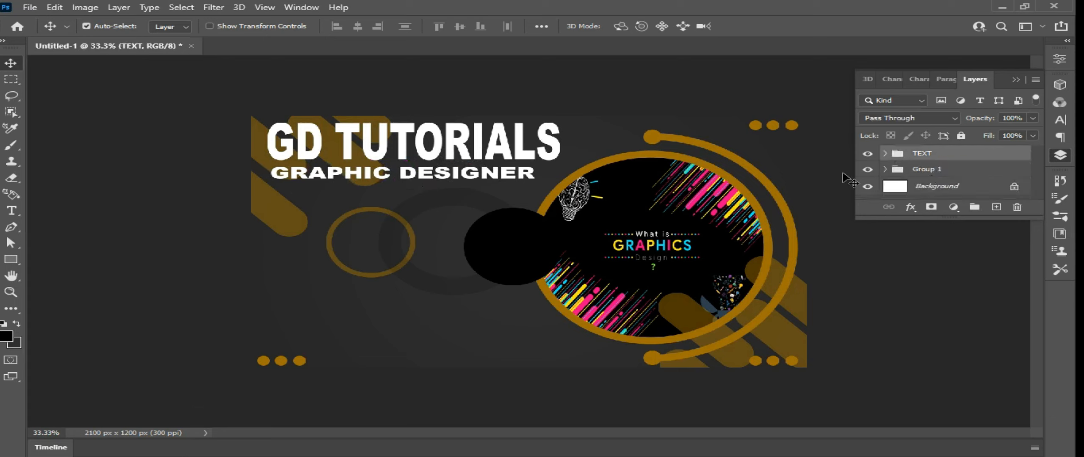
left_click(886, 169)
scroll(887, 173, "down", 5)
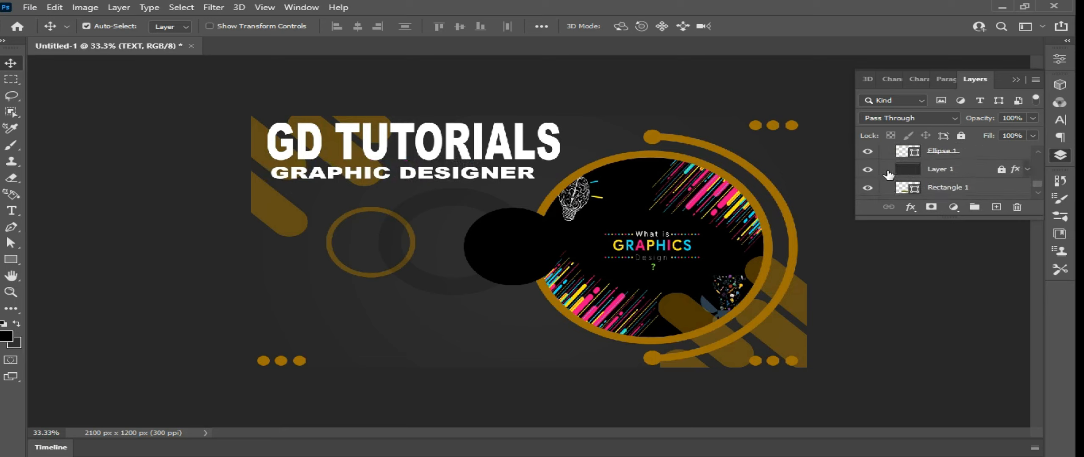
left_click(931, 186)
key("ctrl+bracketright")
key("ctrl+bracketright")
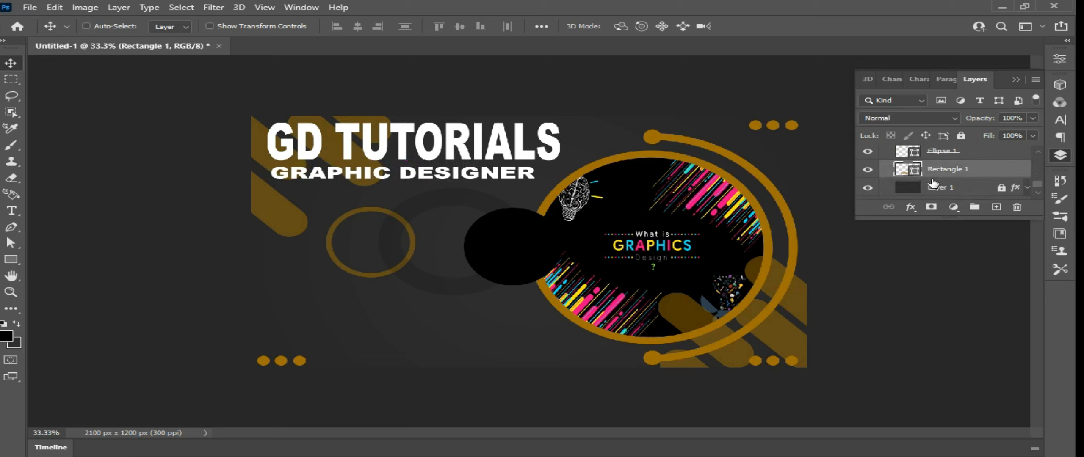
Raise the Rectangle 1 layer above Ellipse 1 without clipping it, and collapse Group 1 in favour of the expanded TEXT group.
key("ctrl+bracketright")
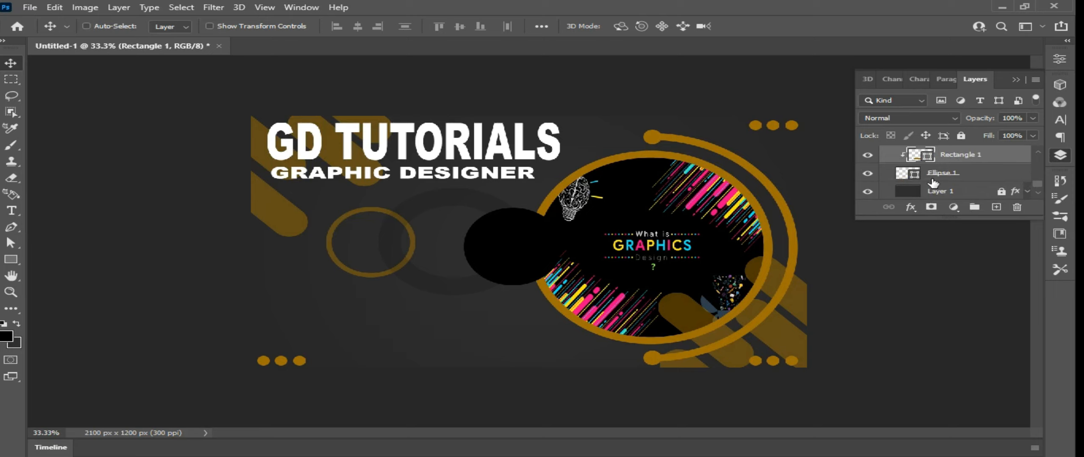
left_click(923, 157, "alt")
scroll(903, 185, "up", 3)
scroll(903, 185, "up", 3)
left_click(885, 170)
left_click(885, 154)
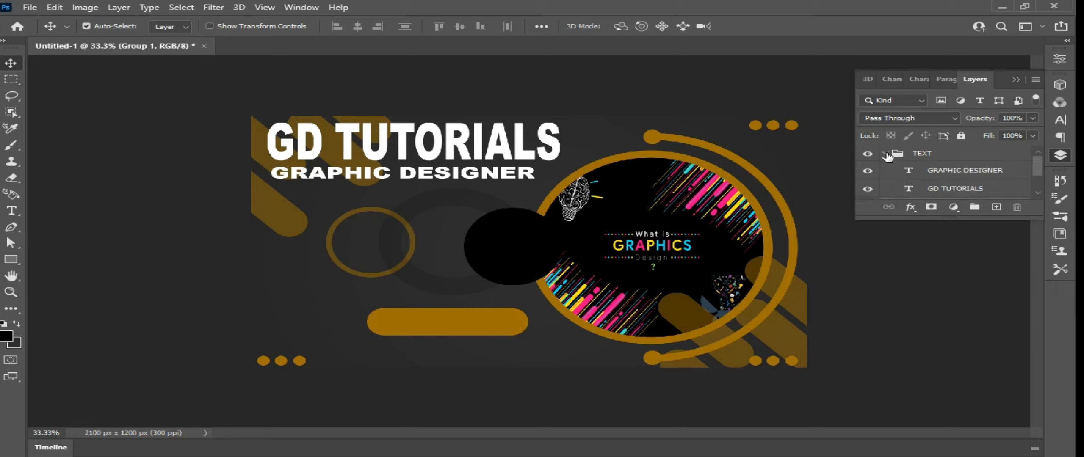
Add a white "75%" text in Arial Black above the GRAPHIC DESIGNER layer, enlarged and centred in the black circle.
left_click(385, 170)
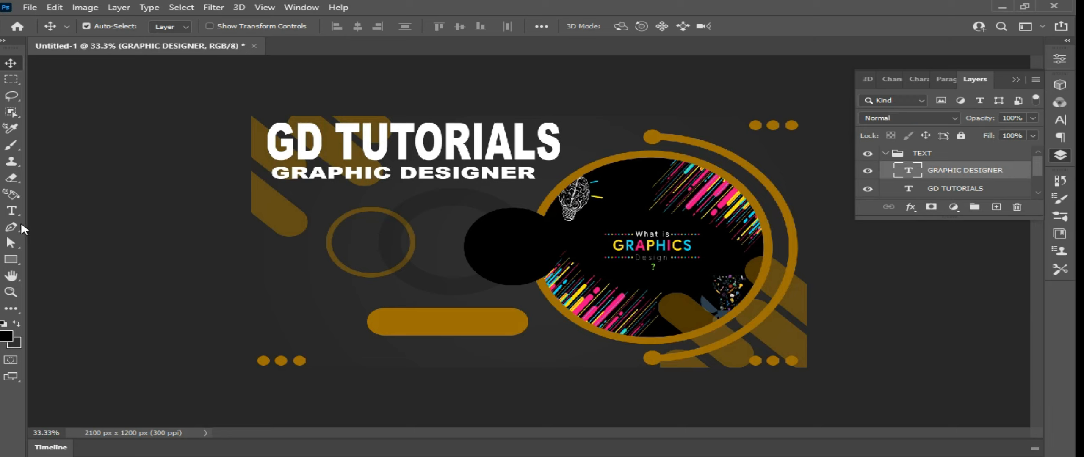
left_click(11, 210)
left_click(281, 300)
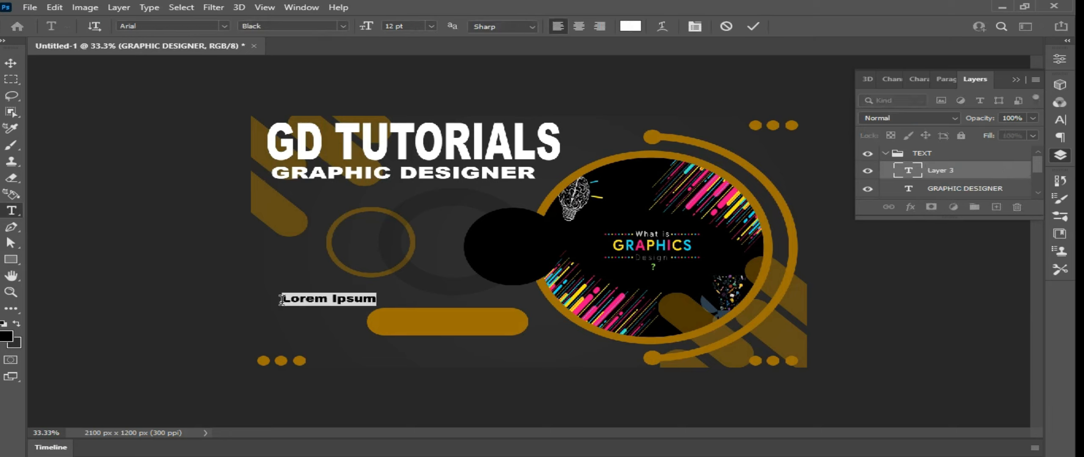
type("75")
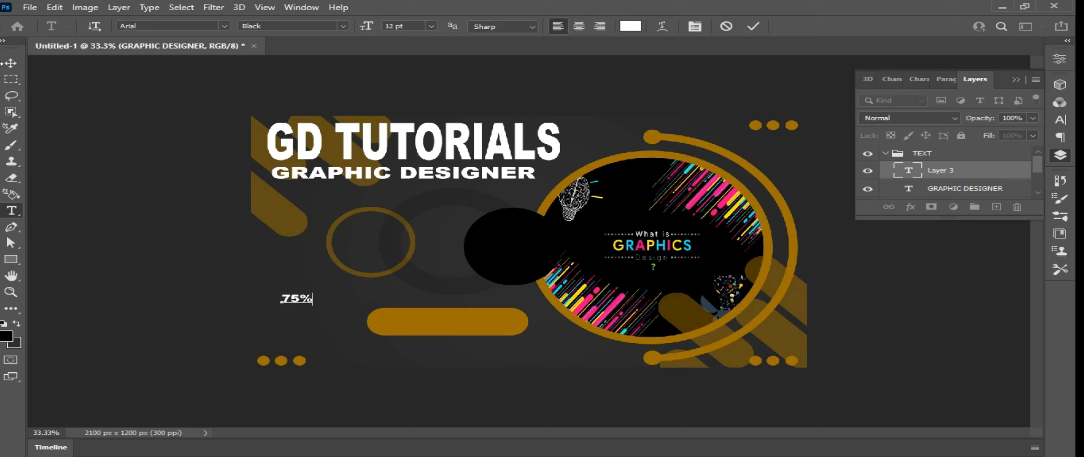
left_click(20, 64)
key("ctrl+t")
left_click_drag(318, 311, 515, 250)
key("Return")
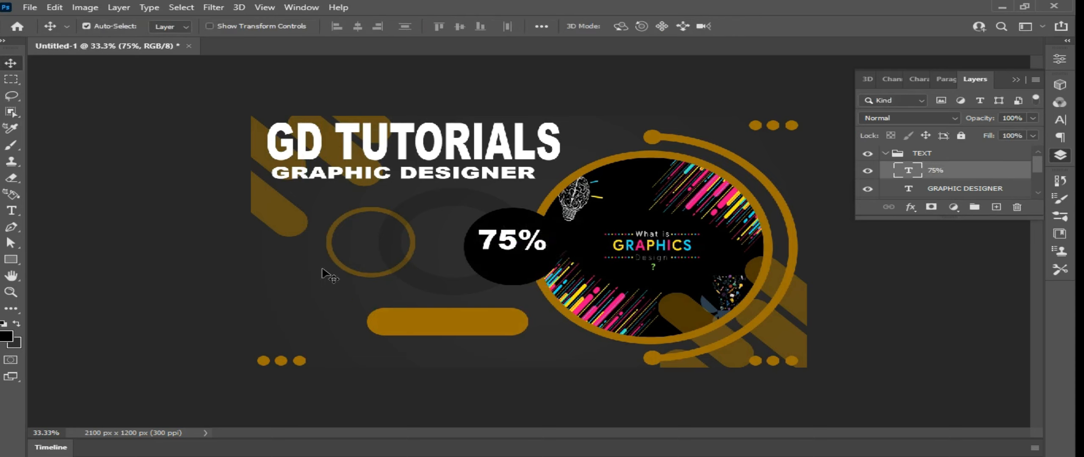
Add the white Arial Black text "Disconunt", slightly reduced and placed directly beneath "75%" in the black circle.
left_click(20, 210)
left_click(263, 292)
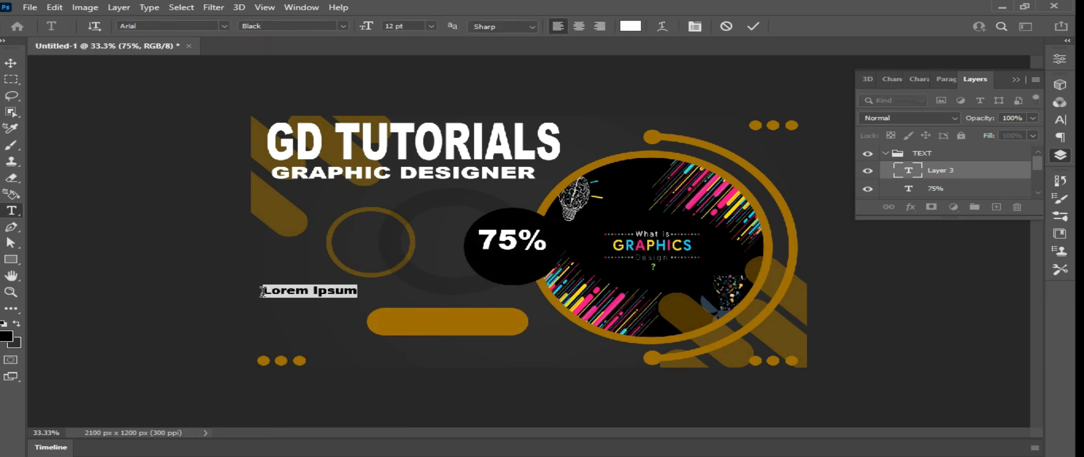
key("BackSpace")
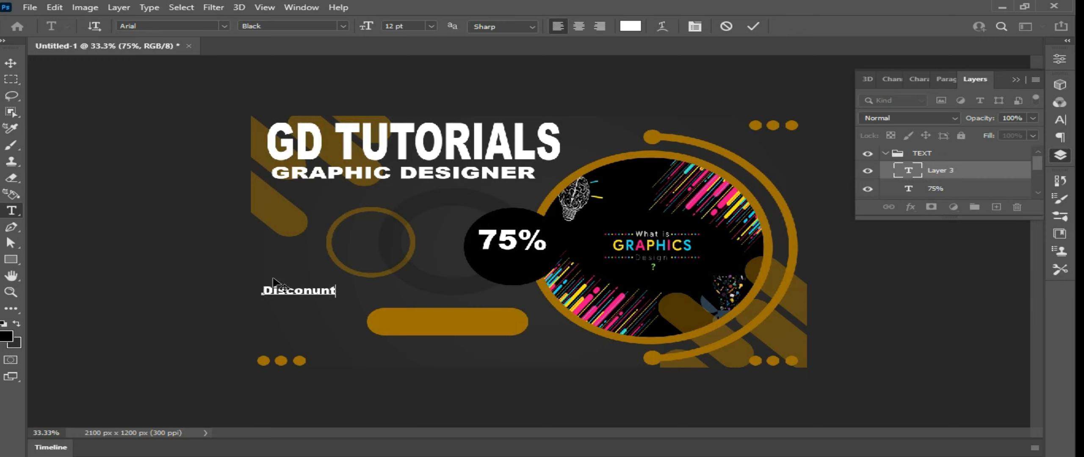
left_click(11, 62)
key("ctrl+t")
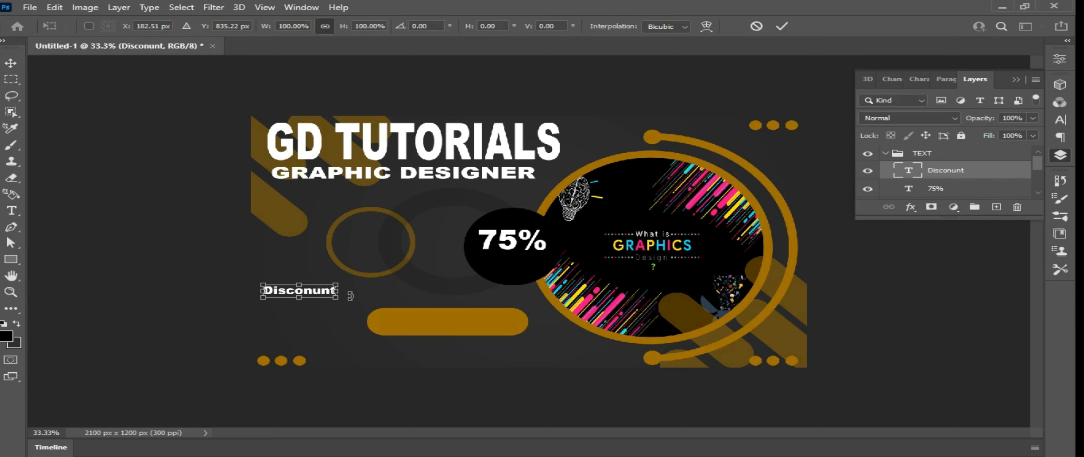
left_click_drag(337, 295, 525, 260)
key("Return")
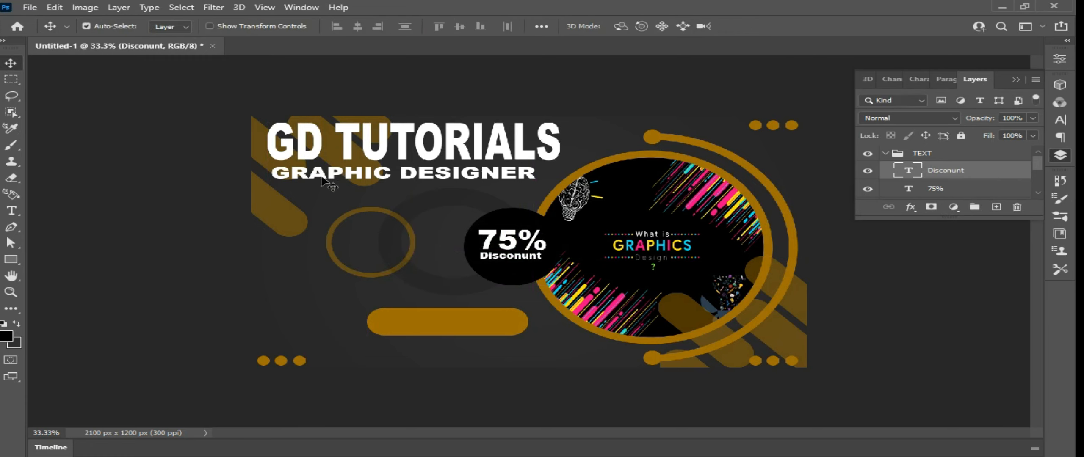
Create a two-line white placeholder paragraph in 12 pt Arial Black by repeating the word "Lorem" and ending with a period.
left_click(12, 211)
left_click(303, 285)
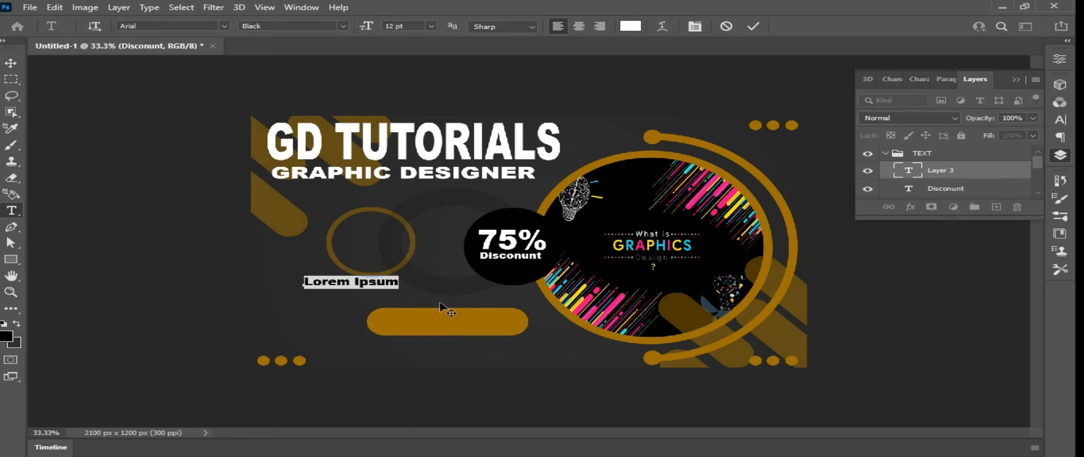
left_click(403, 281)
key("BackSpace")
key("BackSpace")
key("BackSpace")
key("BackSpace")
key("BackSpace")
key("BackSpace")
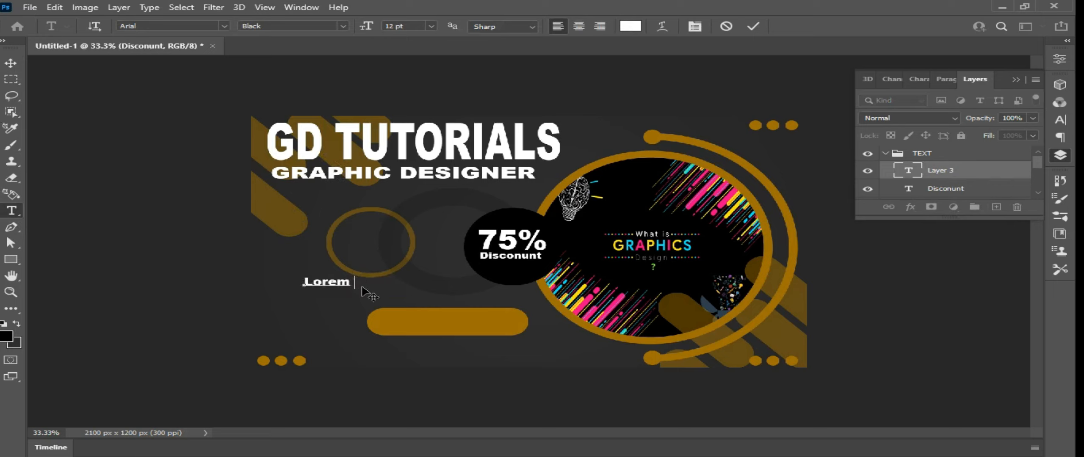
key("ctrl+a")
key("ctrl+c")
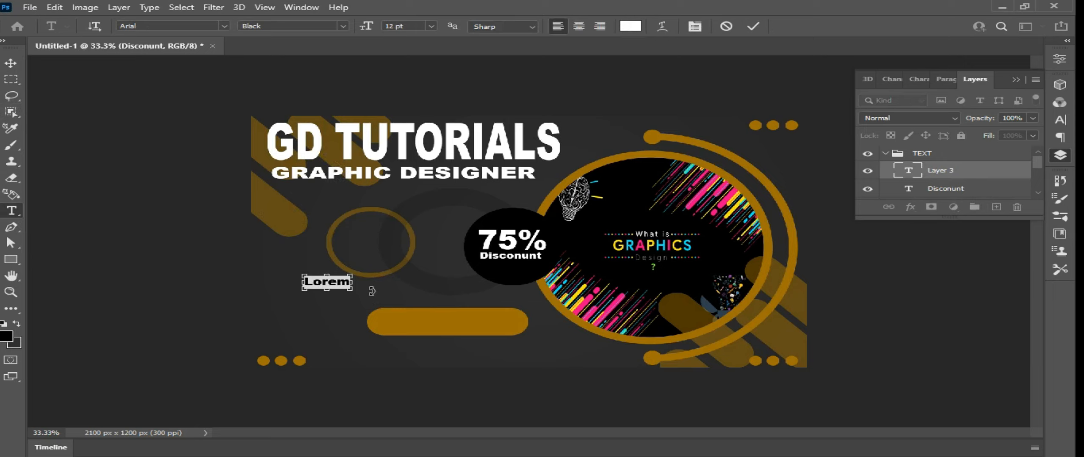
key("Right")
key("ctrl+v")
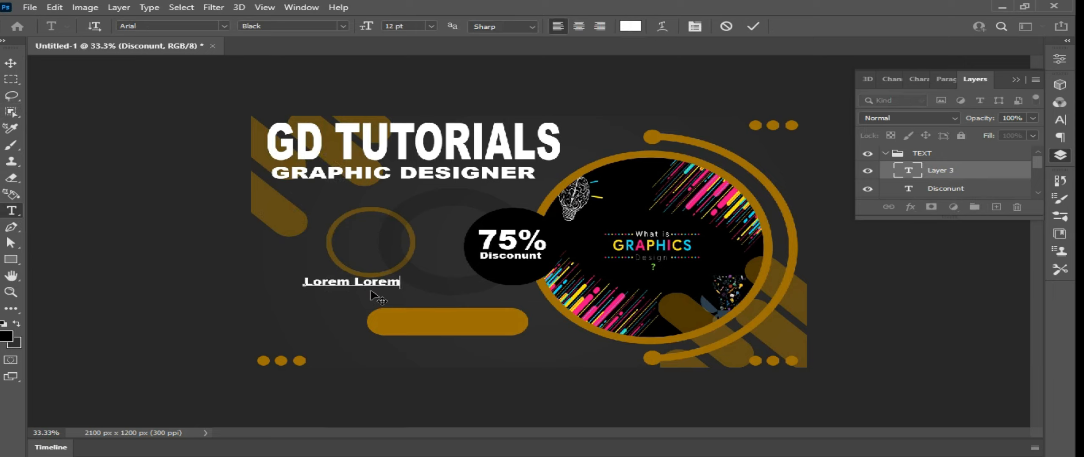
key("ctrl+a")
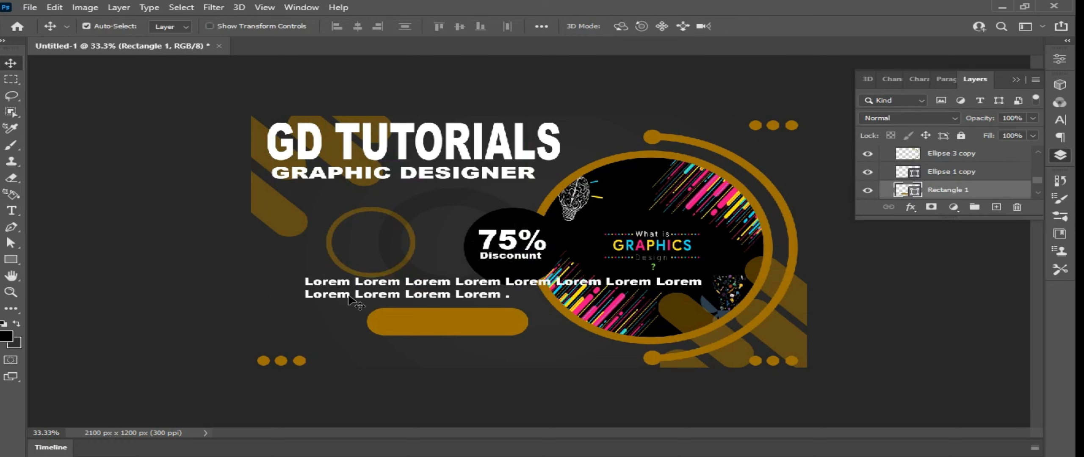
Shrink the Lorem paragraph to about 5.94 pt and position it just below "GRAPHIC DESIGNER", aligned near that line's left edge.
left_click_drag(353, 290, 325, 193)
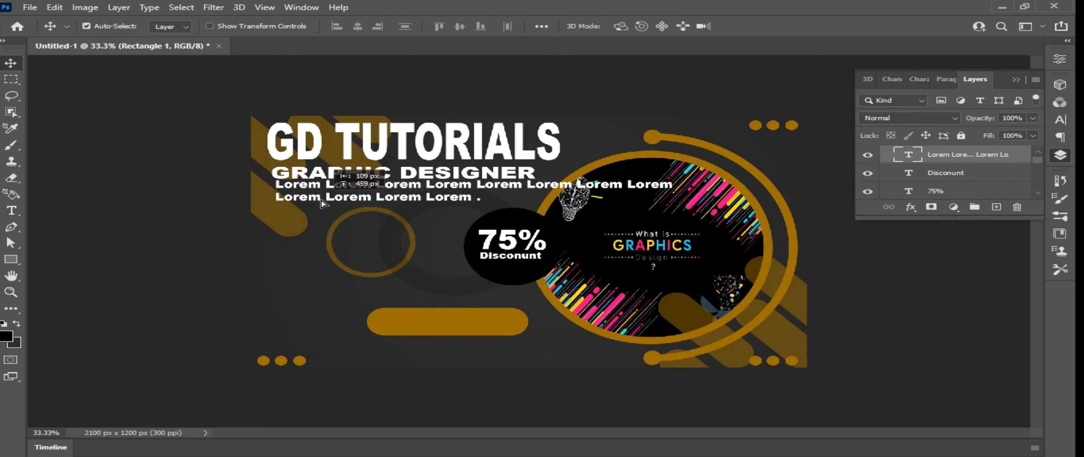
key("ctrl+t")
left_click_drag(676, 205, 473, 192)
key("Return")
key("shift+Down")
key("shift+Down")
key("shift+Down")
key("shift+Down")
key("shift+Down")
key("shift+Down")
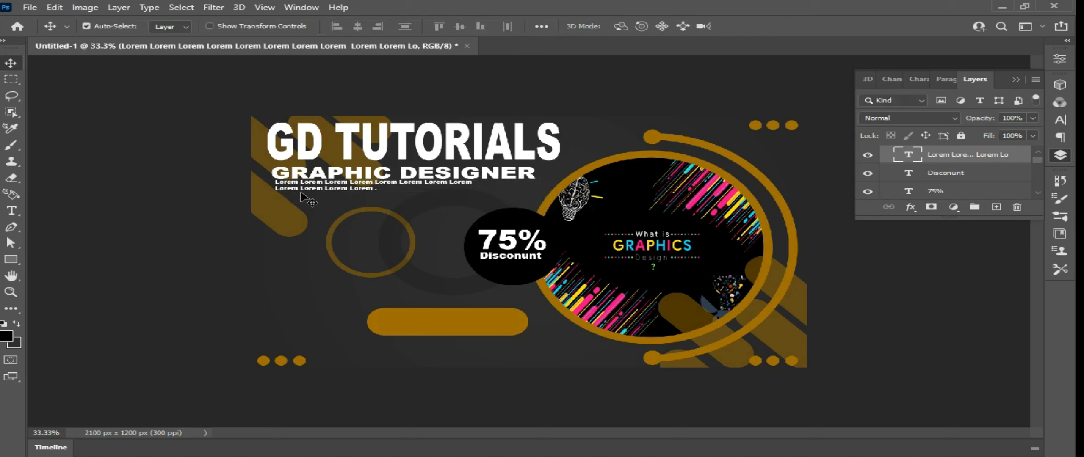
key("Up")
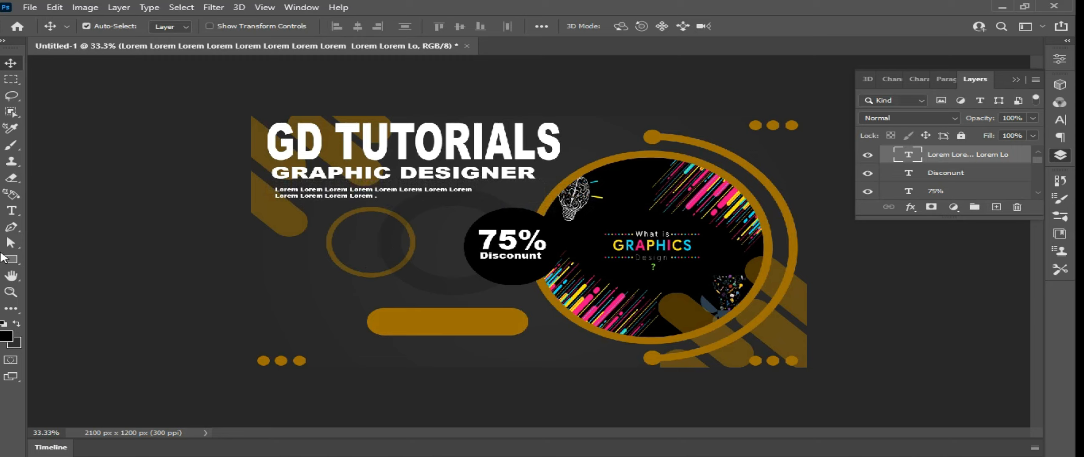
Add the white Arial Black text "Tutorials", scaled to about 212% and centred on the gold rounded bar.
left_click(12, 211)
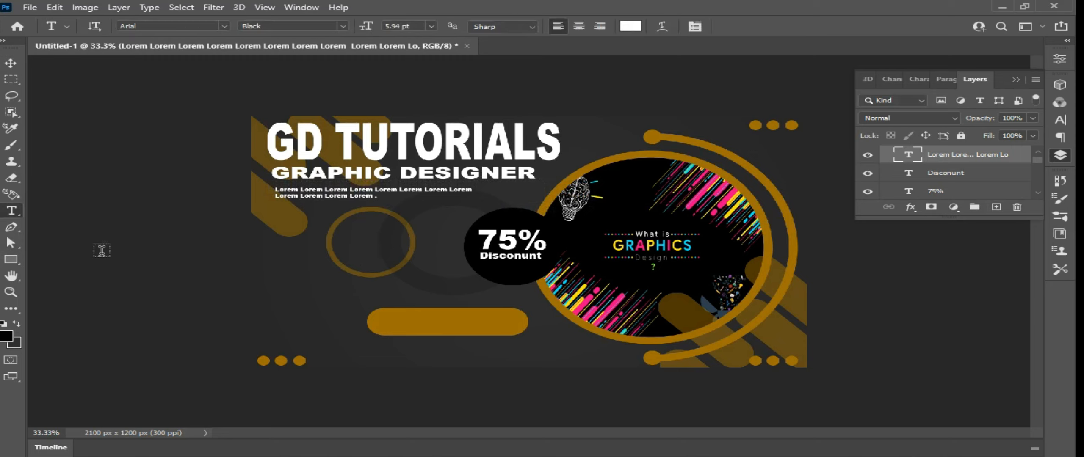
left_click(324, 311)
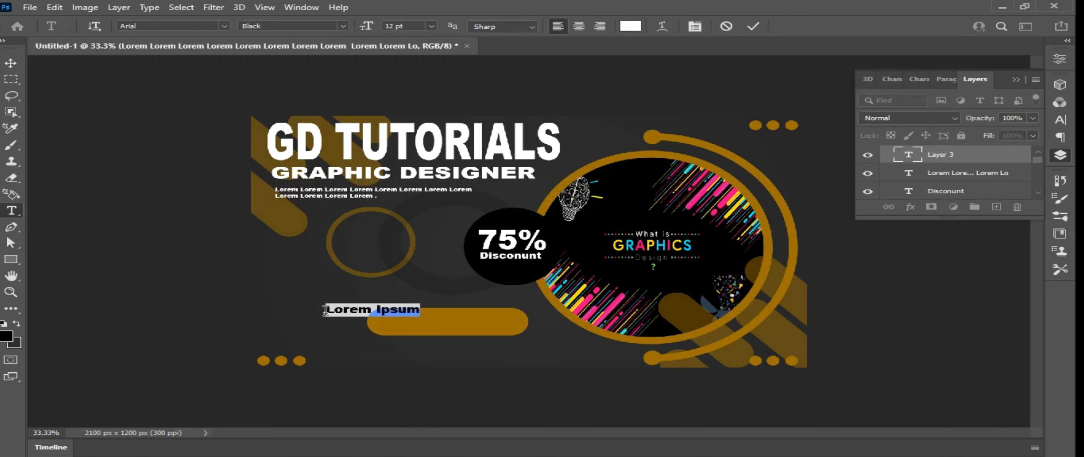
type("tutorials")
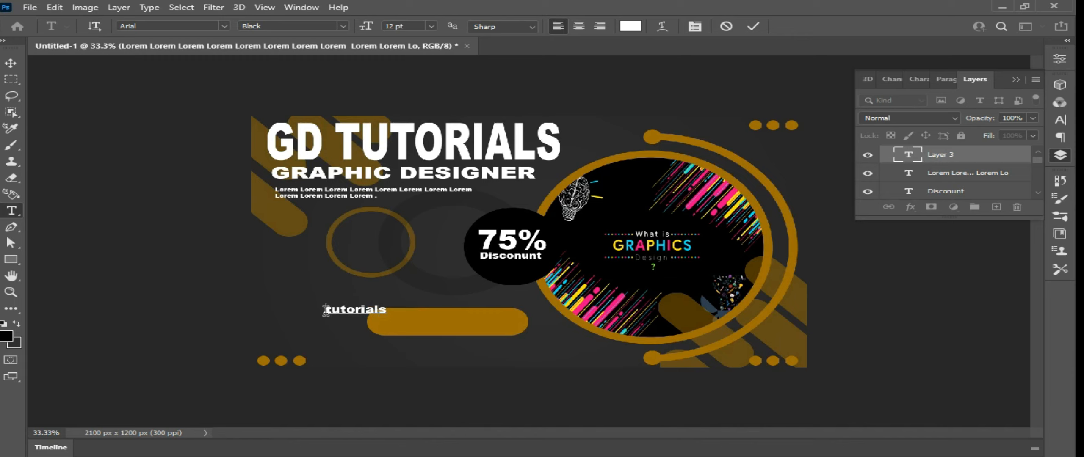
type("T")
left_click(11, 63)
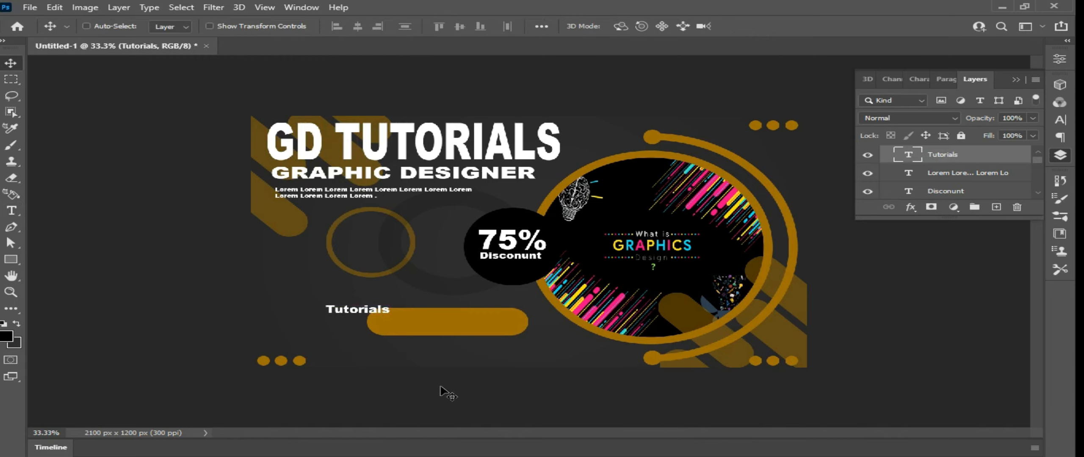
key("ctrl+t")
left_click_drag(386, 309, 514, 325)
left_click_drag(452, 316, 455, 312)
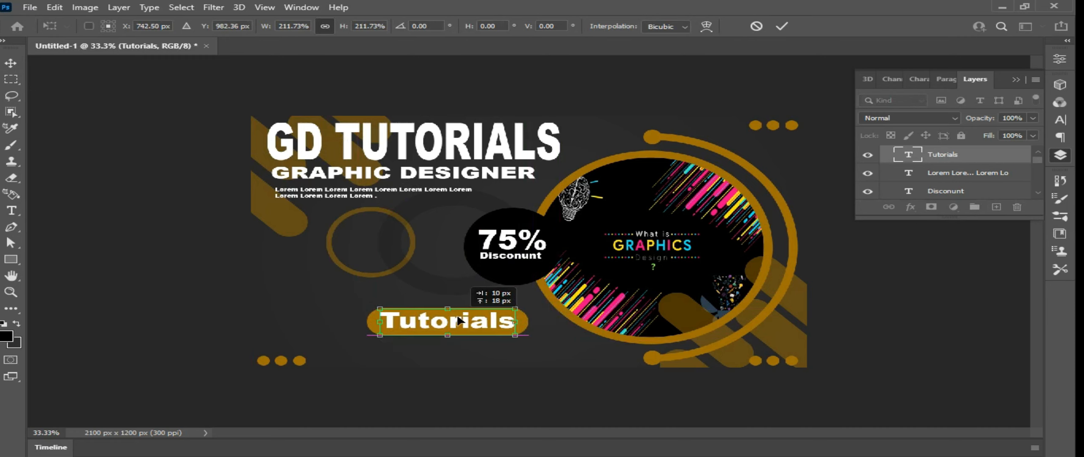
key("Return")
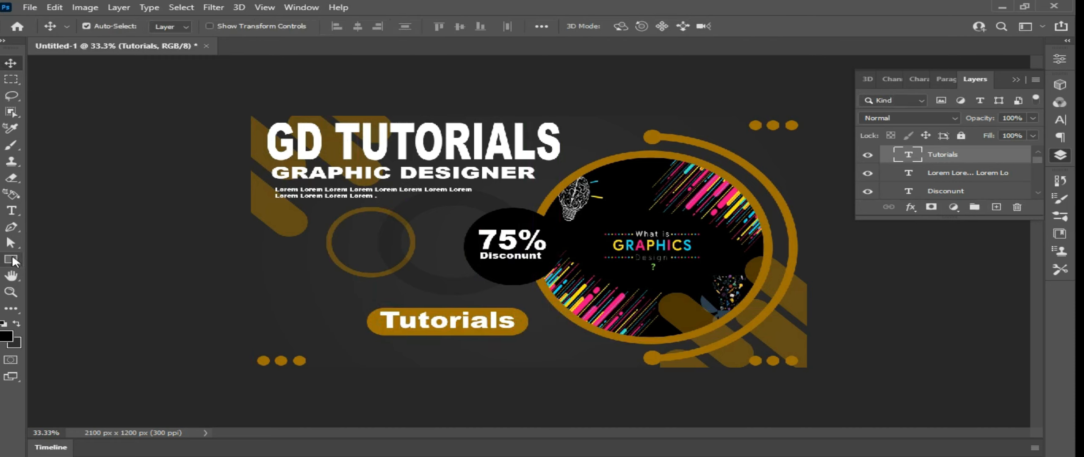
Add the white text "Call Us:" in 12 pt Arial Black and place it below the gold bar.
left_click(11, 210)
left_click(303, 299)
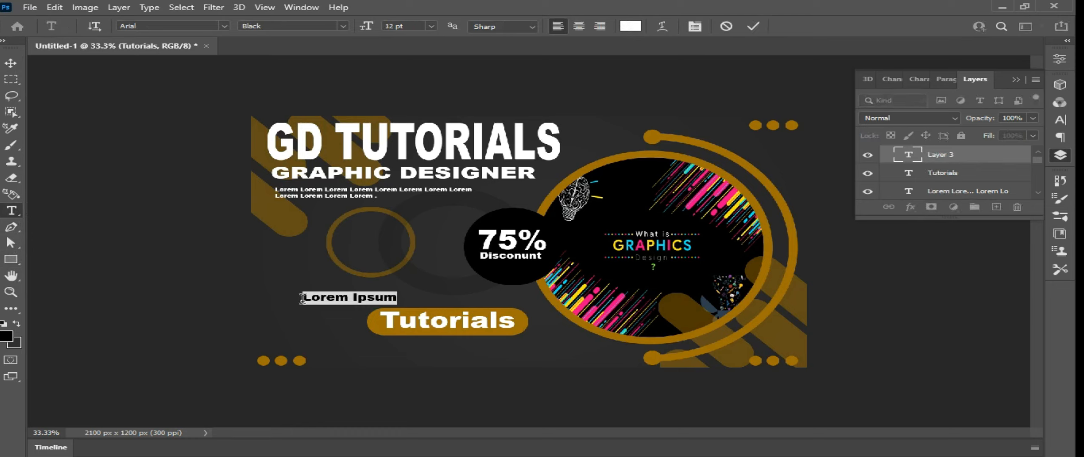
type("ca")
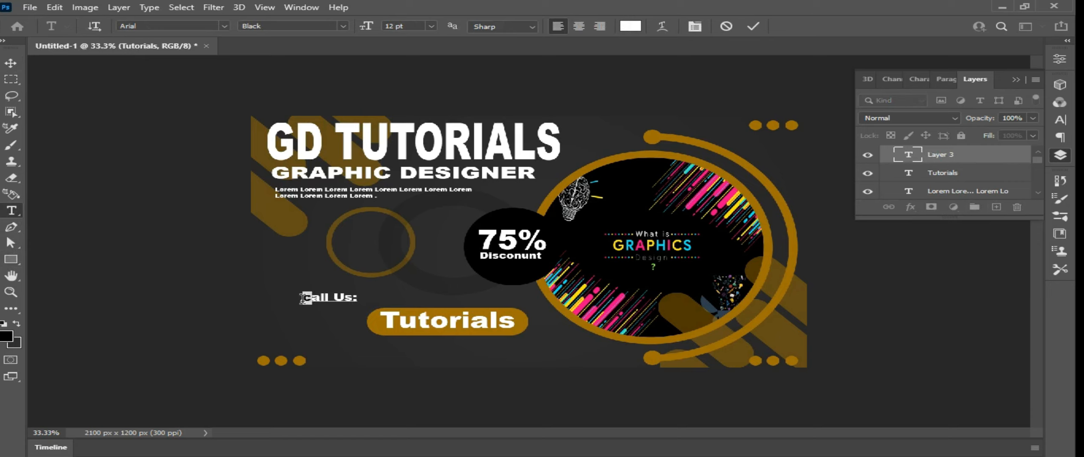
left_click(10, 63)
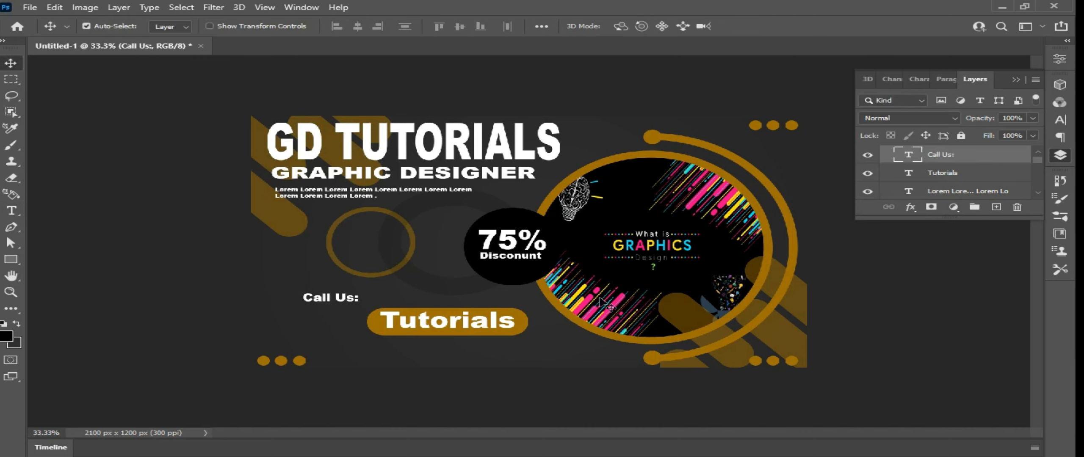
left_click_drag(330, 306, 348, 346)
Shift the gold bar with "Tutorials" and the "Call Us:" line up and left, and raise the lower-left dot row slightly.
left_click(421, 333)
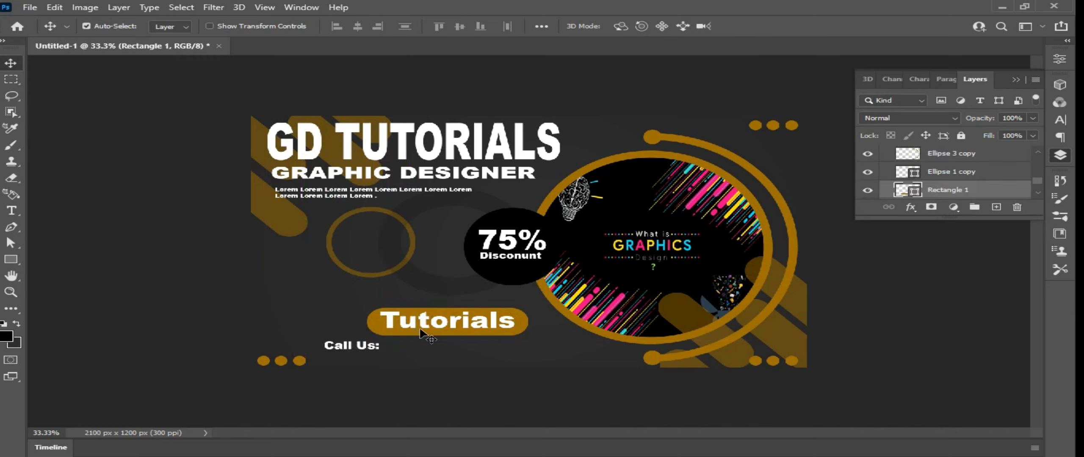
left_click_drag(439, 323, 366, 307)
left_click_drag(357, 347, 339, 339)
left_click(301, 361)
left_click_drag(300, 362, 300, 356)
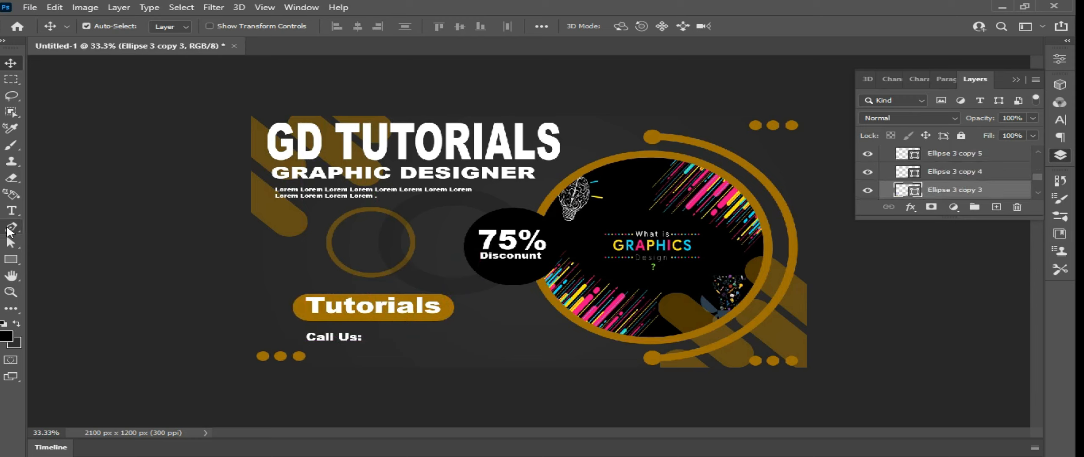
Add the phone number in white 12 pt Arial Black and left-align it directly beneath "Call Us:".
left_click(12, 210)
left_click(277, 307)
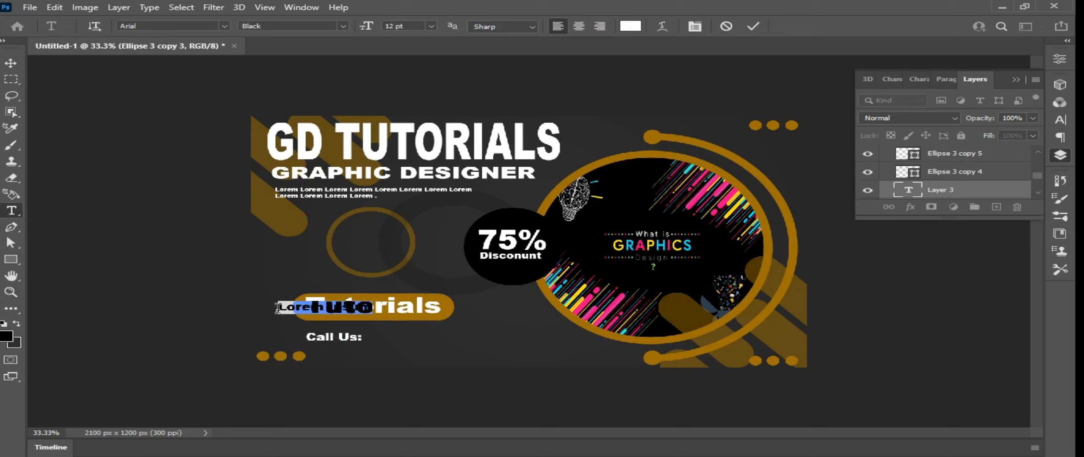
key("BackSpace")
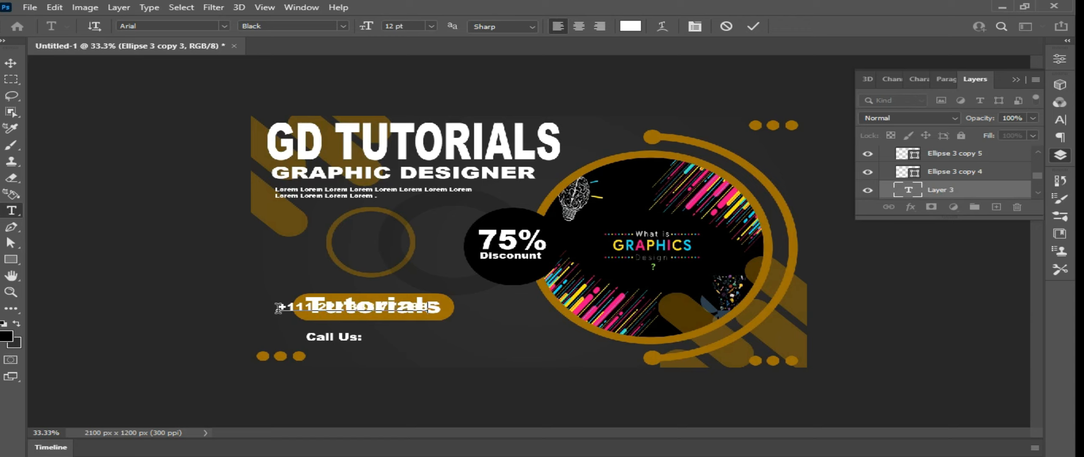
left_click(12, 63)
key("ctrl+t")
left_click_drag(379, 306, 411, 354)
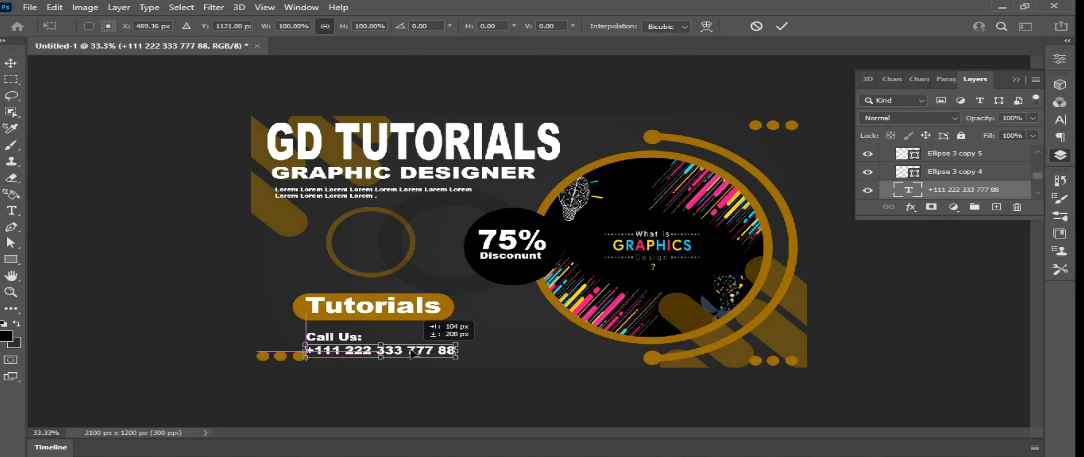
key("Return")
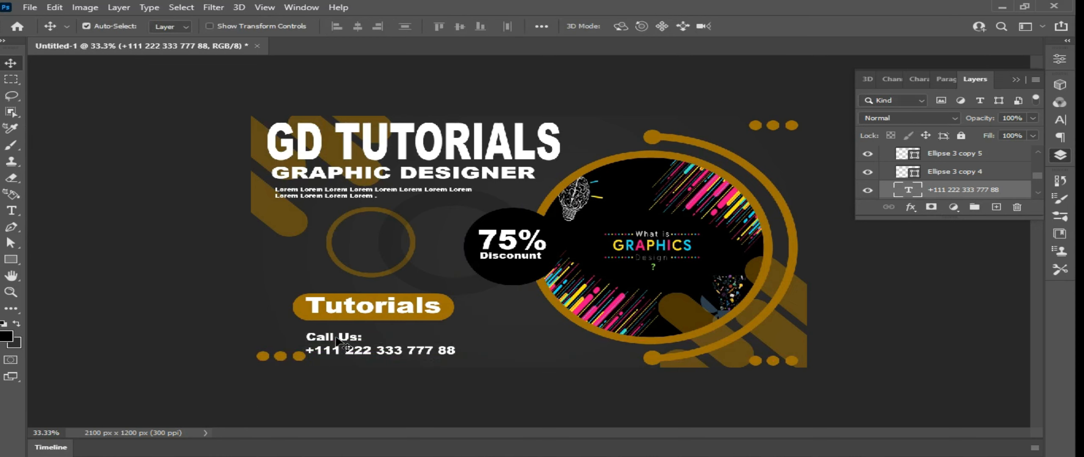
Move "Call Us:" and the phone number together slightly down and right, clear of the lower-left dots.
left_click(340, 338, "shift")
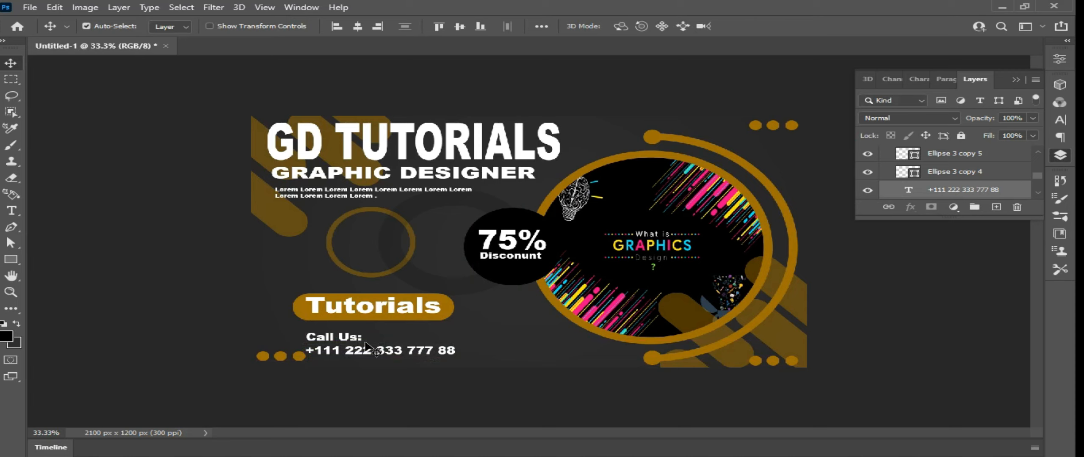
left_click_drag(363, 352, 373, 354)
key("Down")
key("Down")
key("Down")
key("Left")
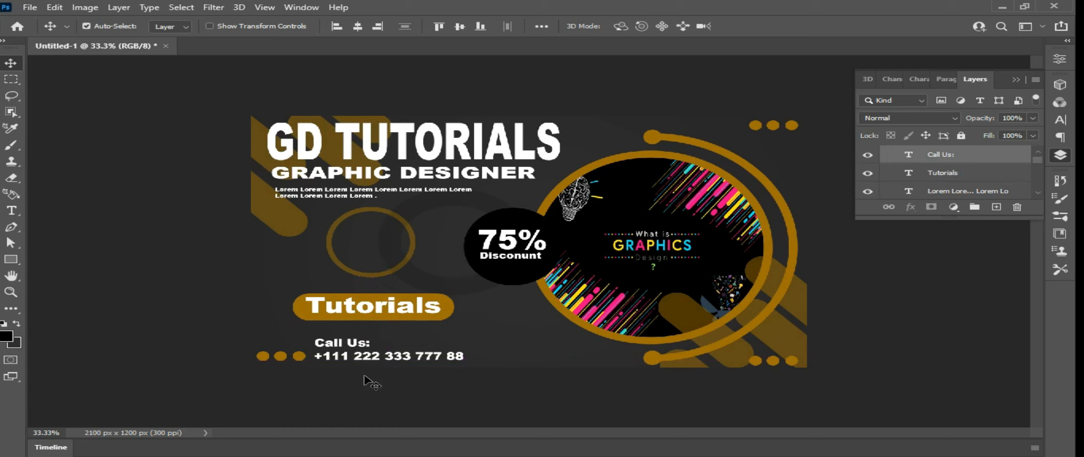
Recolor the "Disconunt" text with the gold sampled from the ring around the clipped image.
left_click(489, 314)
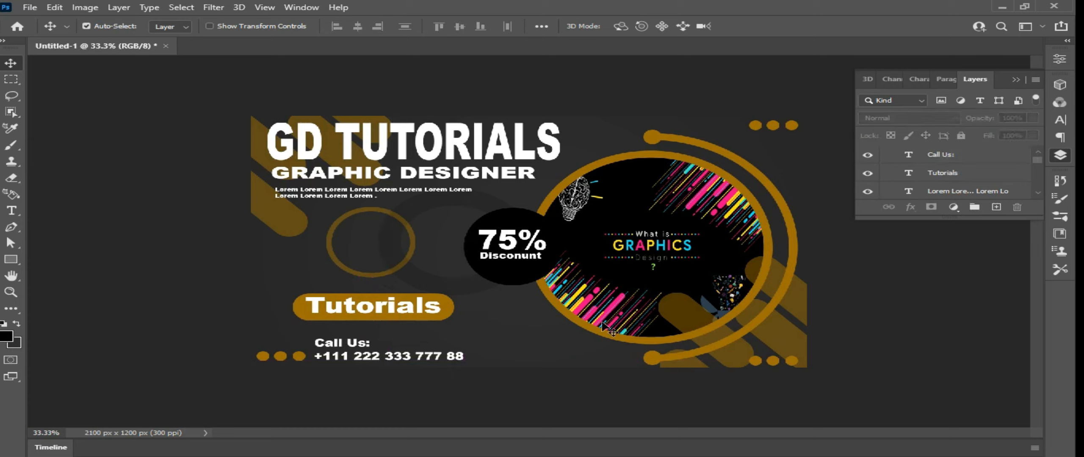
left_click(513, 257)
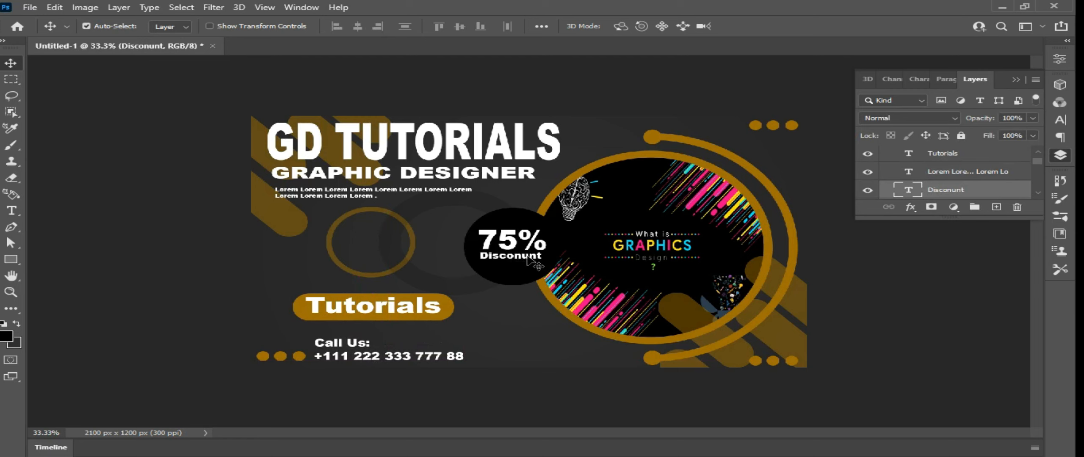
key("t")
left_click(630, 27)
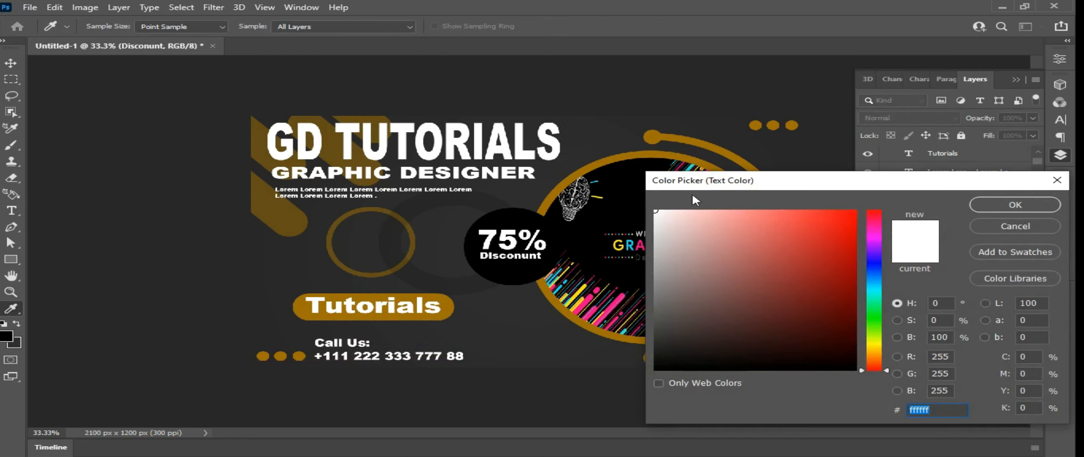
left_click(599, 164)
key("Return")
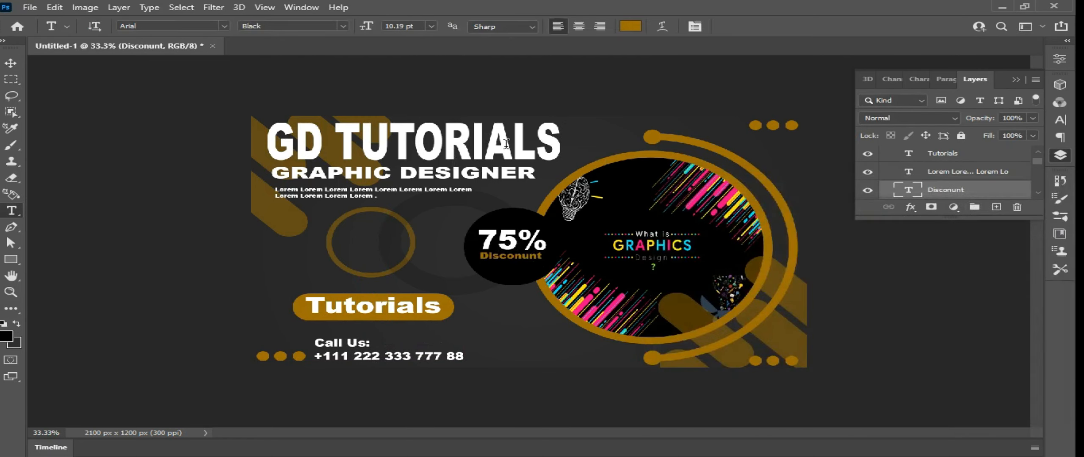
Recolor the "GD TUTORIALS" and "GRAPHIC DESIGNER" texts with the ring's gold, #9e6f00.
left_click(631, 26)
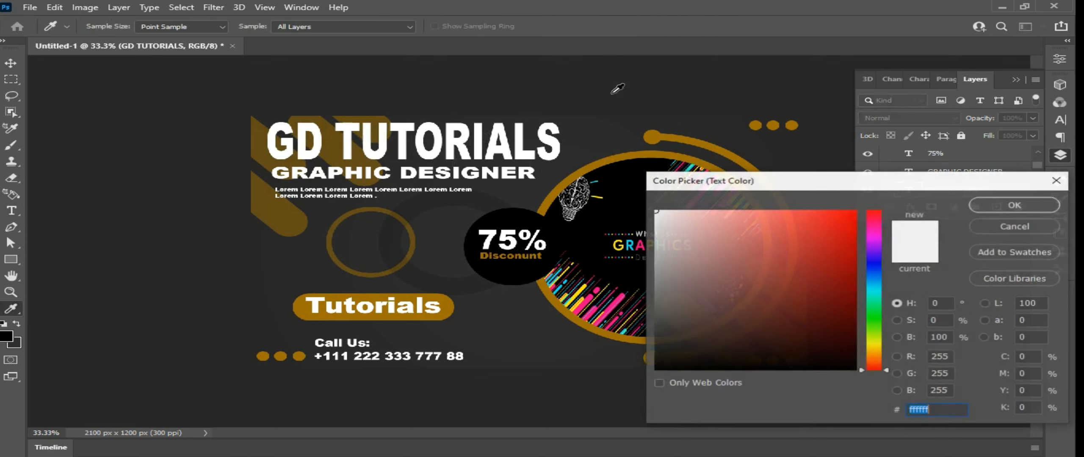
left_click(599, 164)
key("Return")
left_click(510, 177, "ctrl")
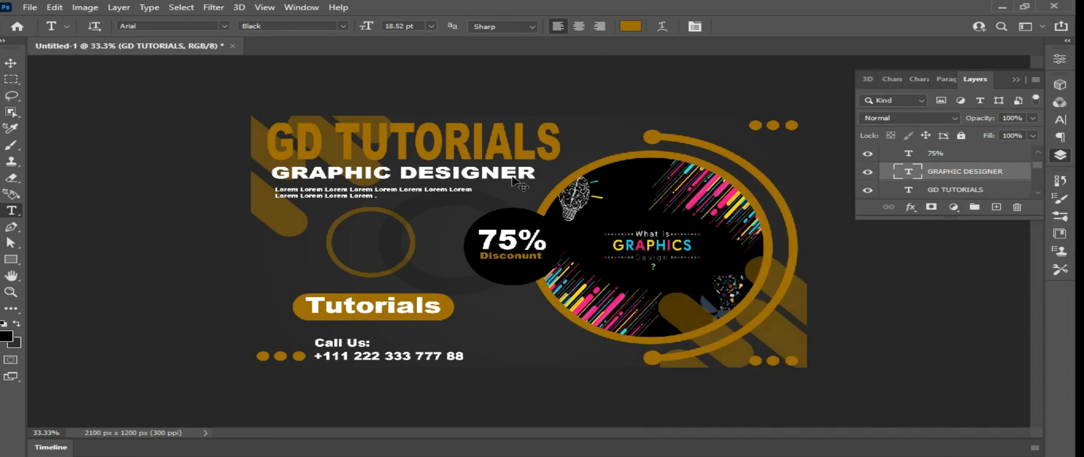
left_click(630, 26)
left_click(599, 163)
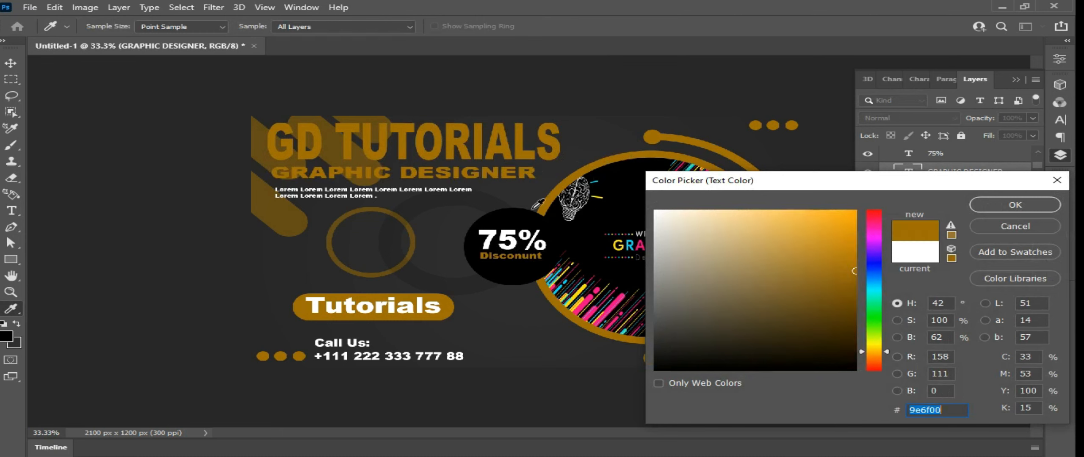
key("Return")
Add a black drop shadow with a reduced size to the "GRAPHIC DESIGNER" text.
left_click(910, 207)
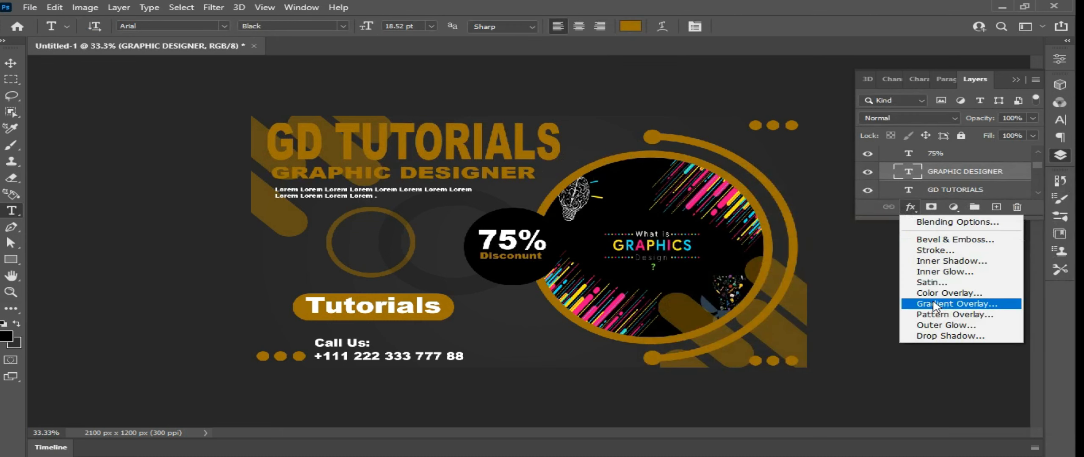
left_click(930, 337)
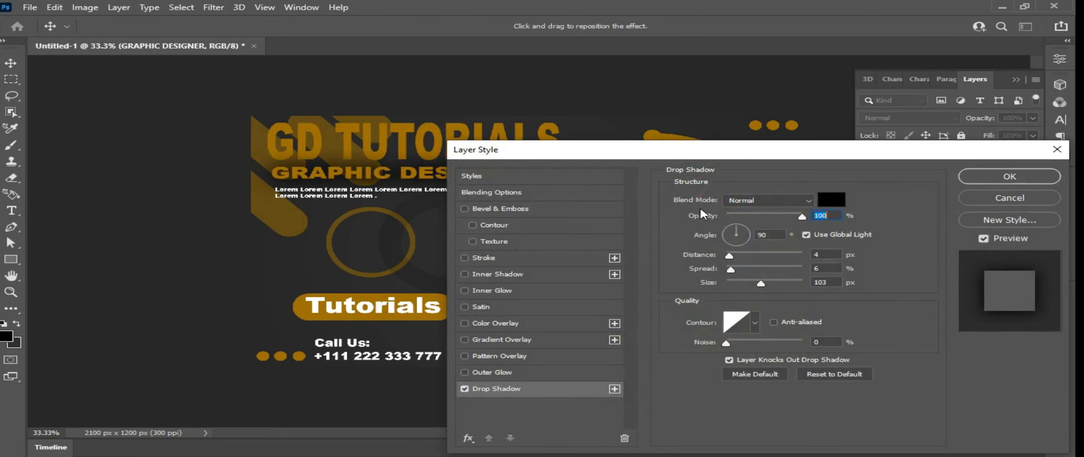
left_click(741, 280)
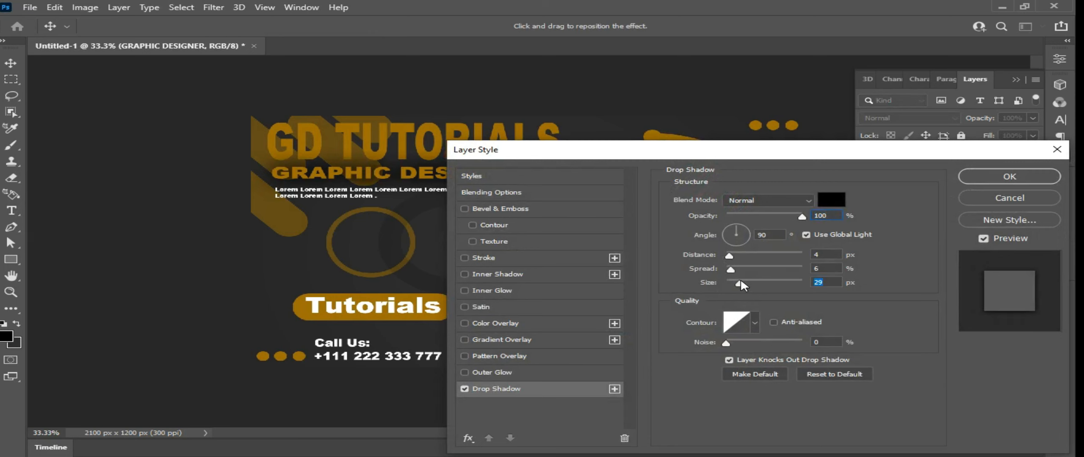
key("Return")
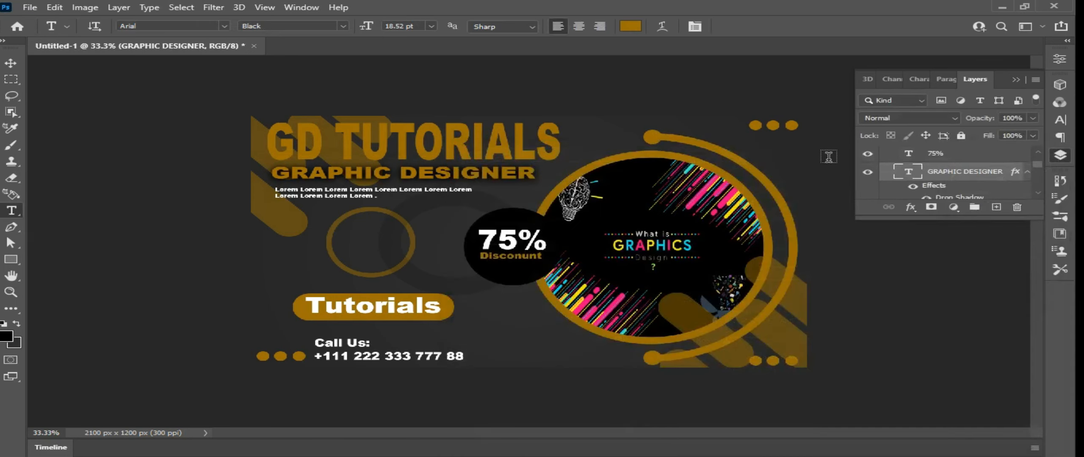
Add a black drop shadow to "GD TUTORIALS" with 100% opacity, 4 px distance, 6% spread and 40 px size.
left_click(947, 154)
scroll(946, 179, "up", 1)
left_click(468, 148, "ctrl")
left_click(910, 207)
left_click(991, 336)
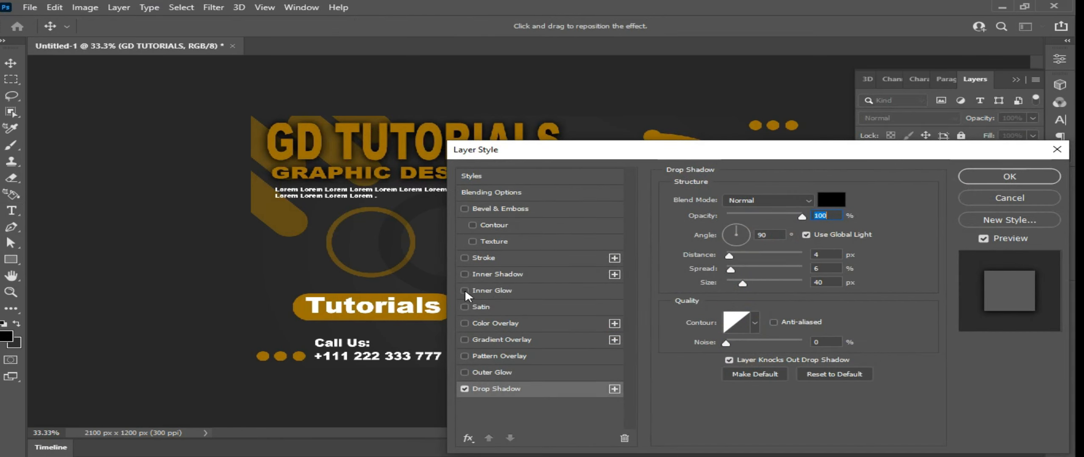
Add a white inside stroke of 8 px at 100% opacity to the "GD TUTORIALS" title.
left_click(476, 257)
left_click(706, 288)
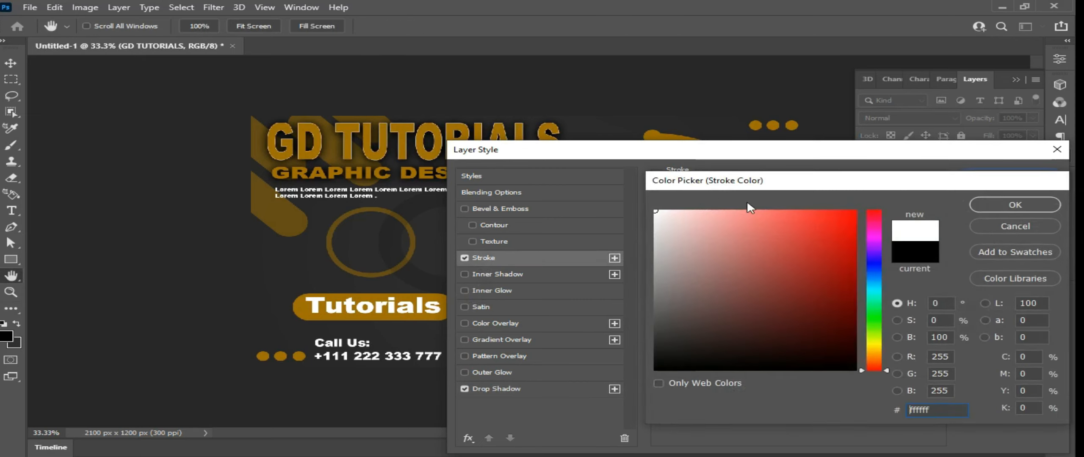
key("Return")
type("5")
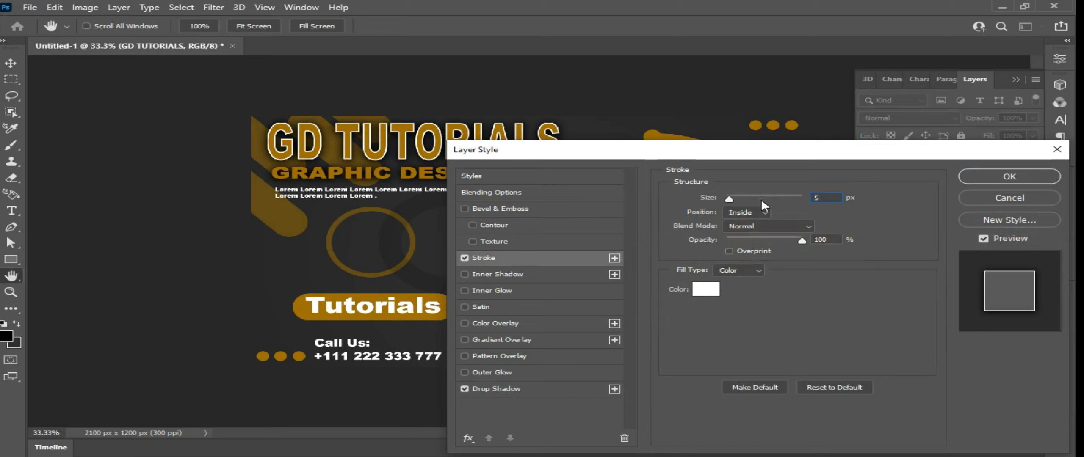
type("6")
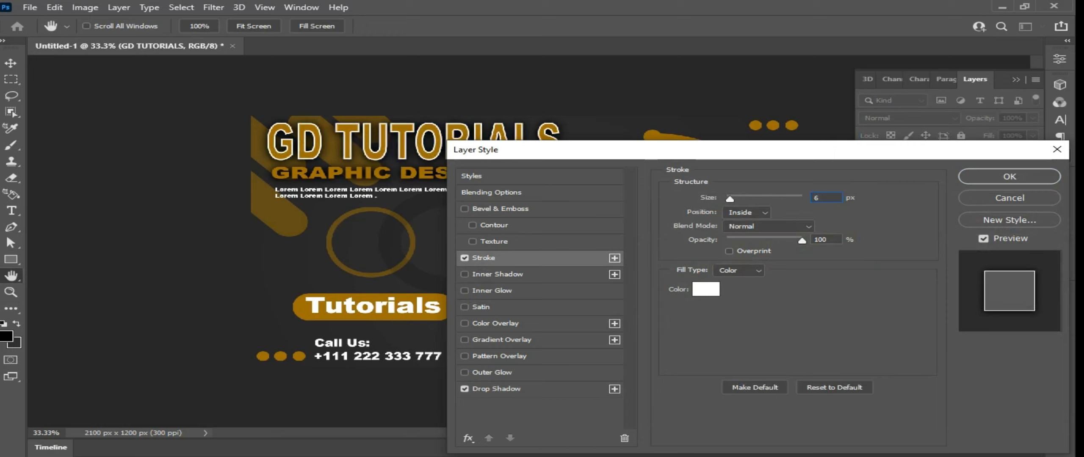
type("10")
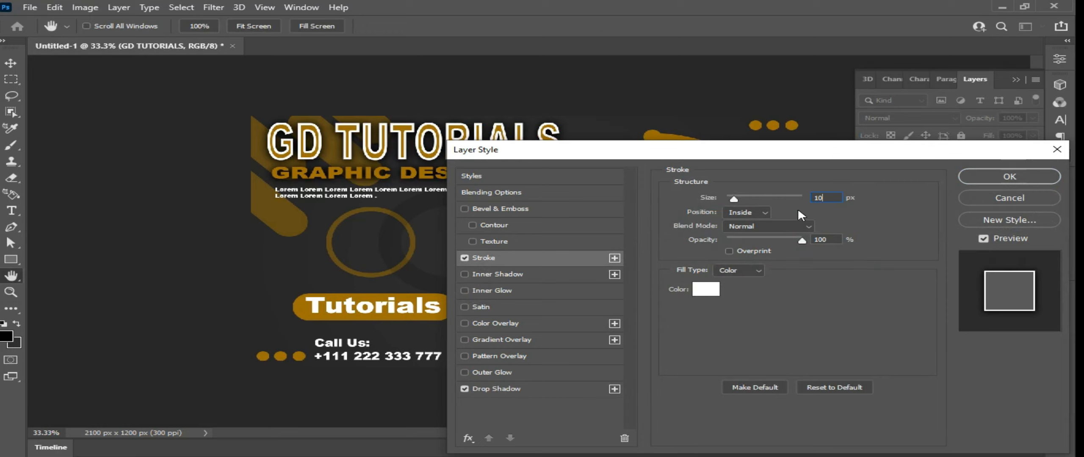
key("BackSpace")
key("BackSpace")
type("88")
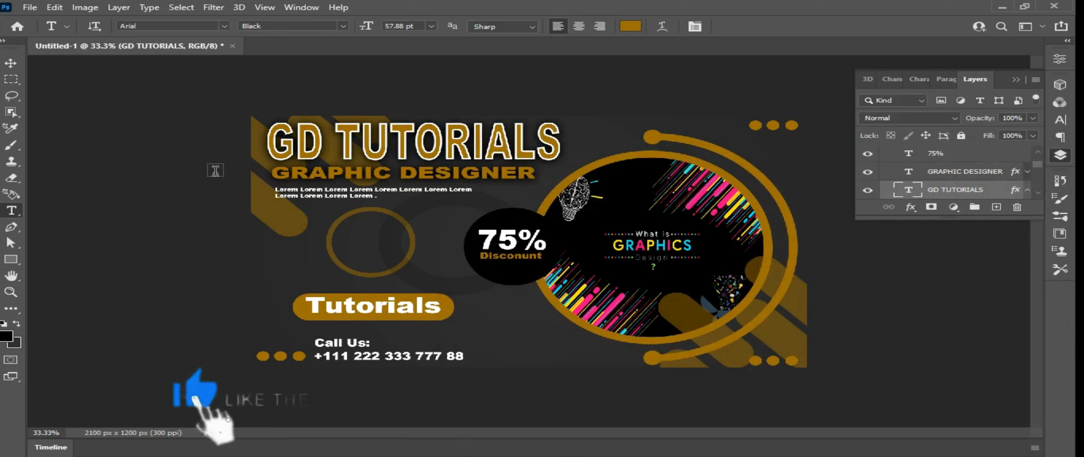
Draw a 75 x 75 px circle just below the black 75% discount circle and fill it with the banner's gold.
left_click(11, 259)
left_click(69, 271)
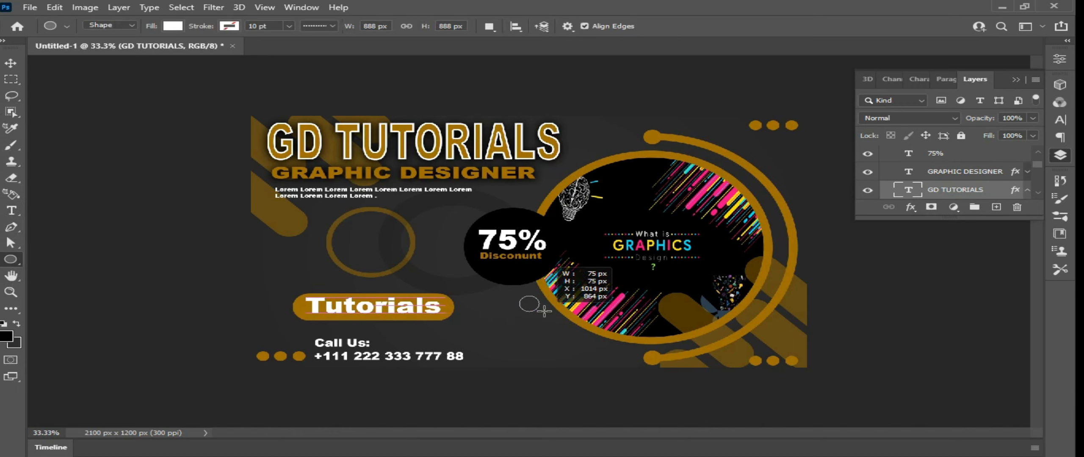
left_click_drag(541, 309, 541, 310)
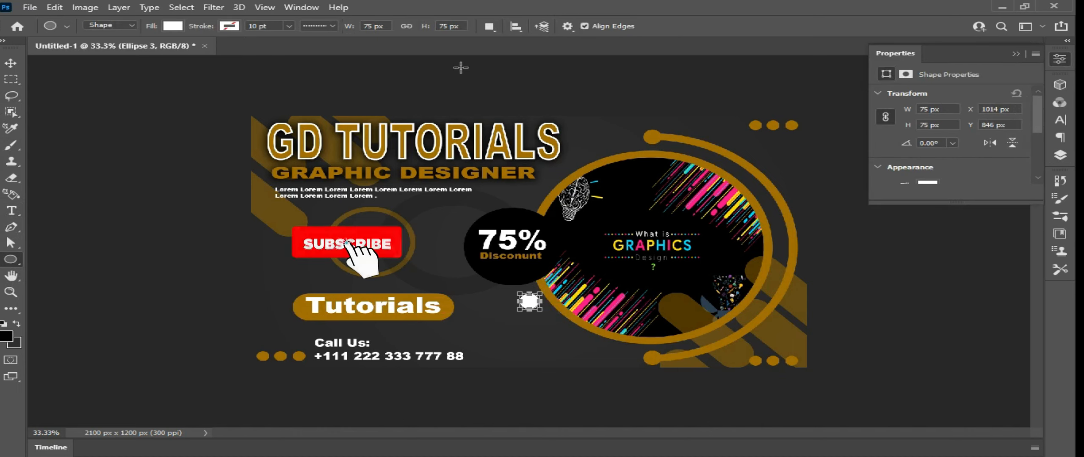
left_click(173, 26)
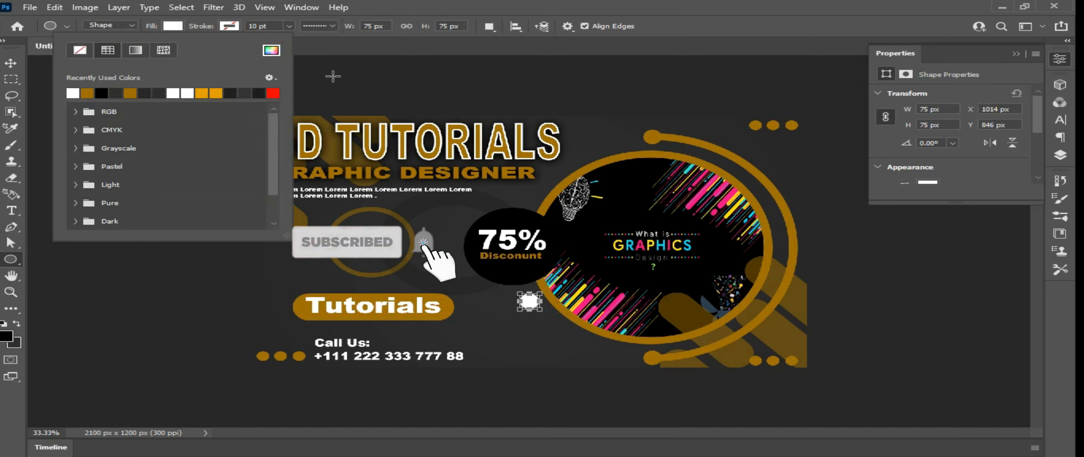
left_click(87, 92)
left_click(14, 65)
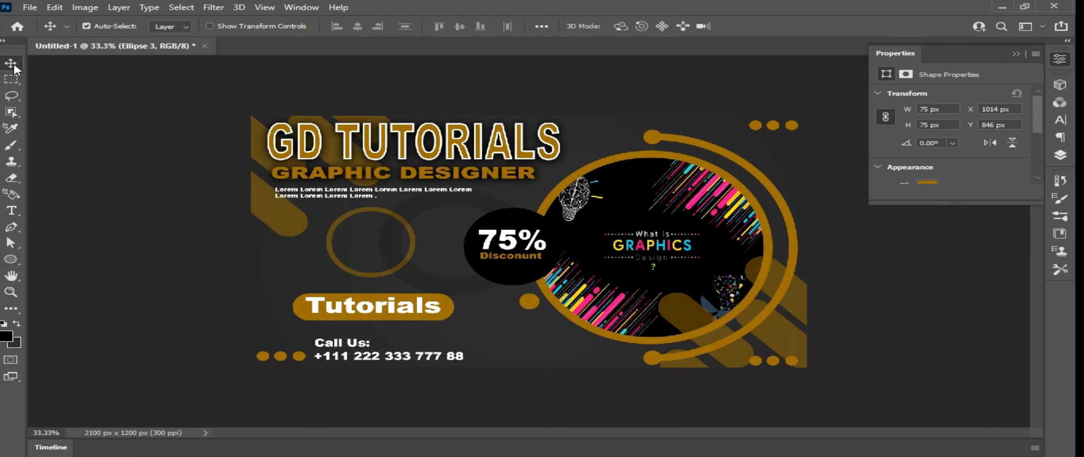
left_click(1015, 54)
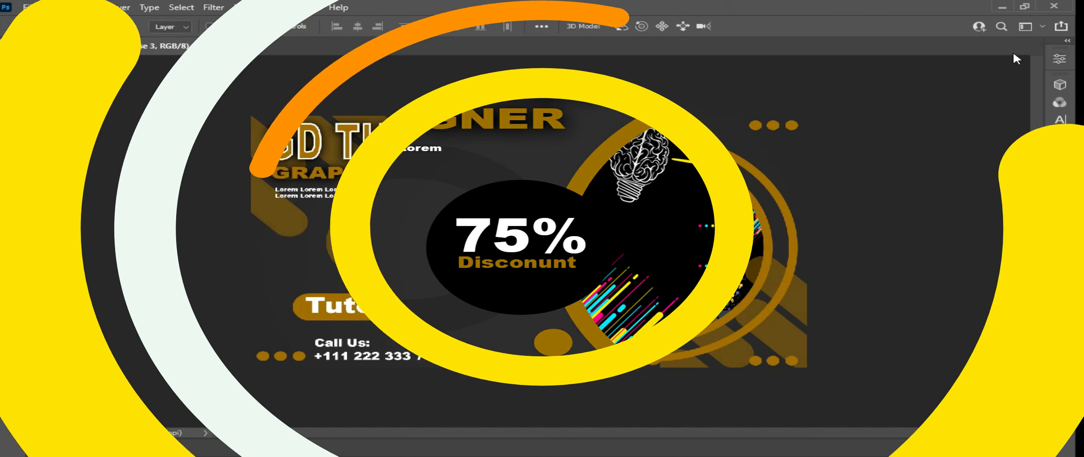